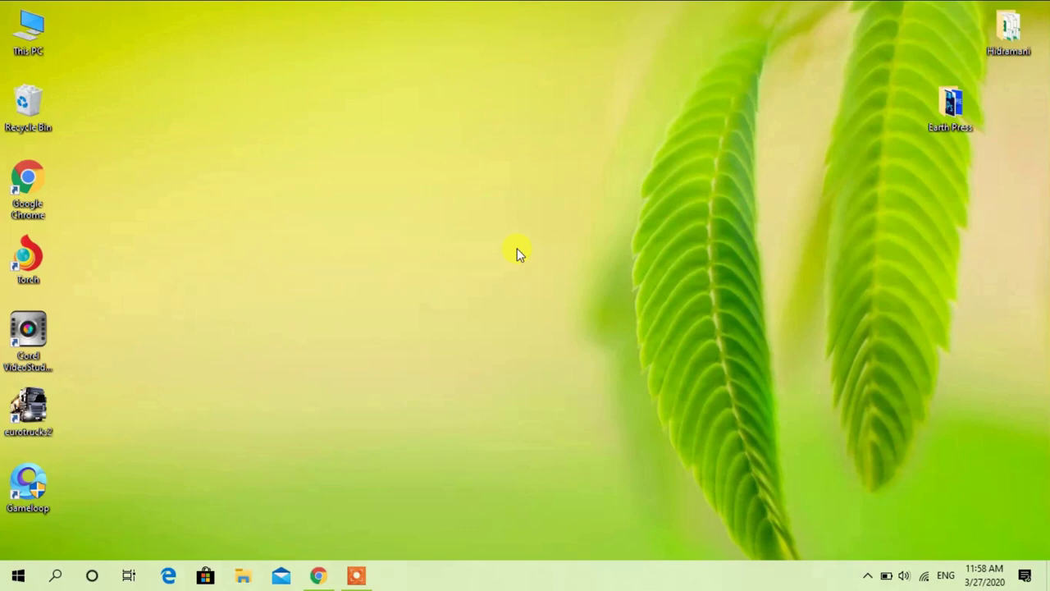
Launch Chrome from the taskbar so it opens on the YouTube home page
left_click(318, 575)
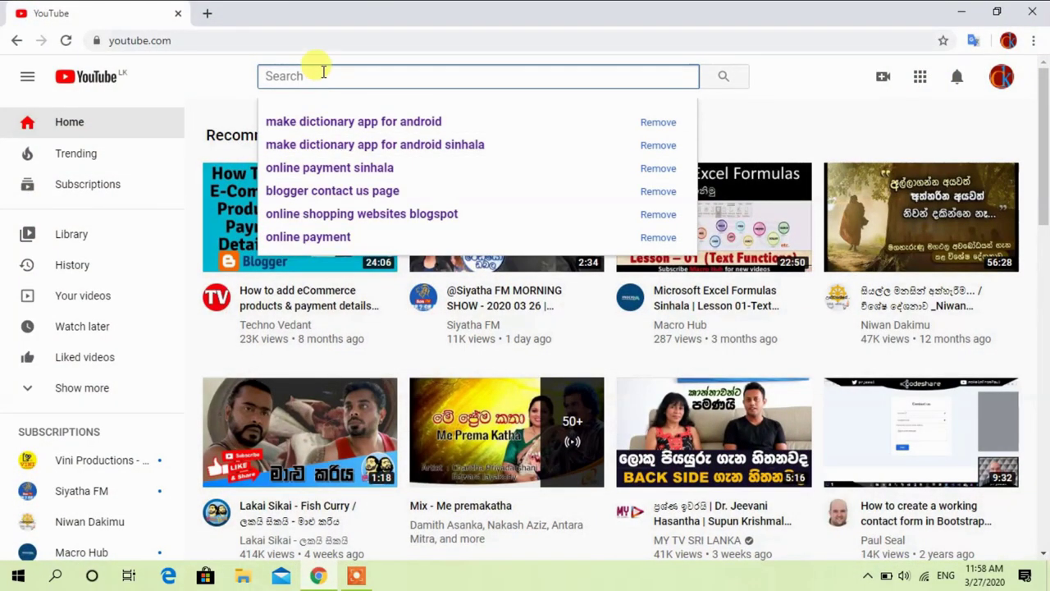
Search YouTube for 'paymaster computer kamu', then open a blank new tab
left_click(300, 77)
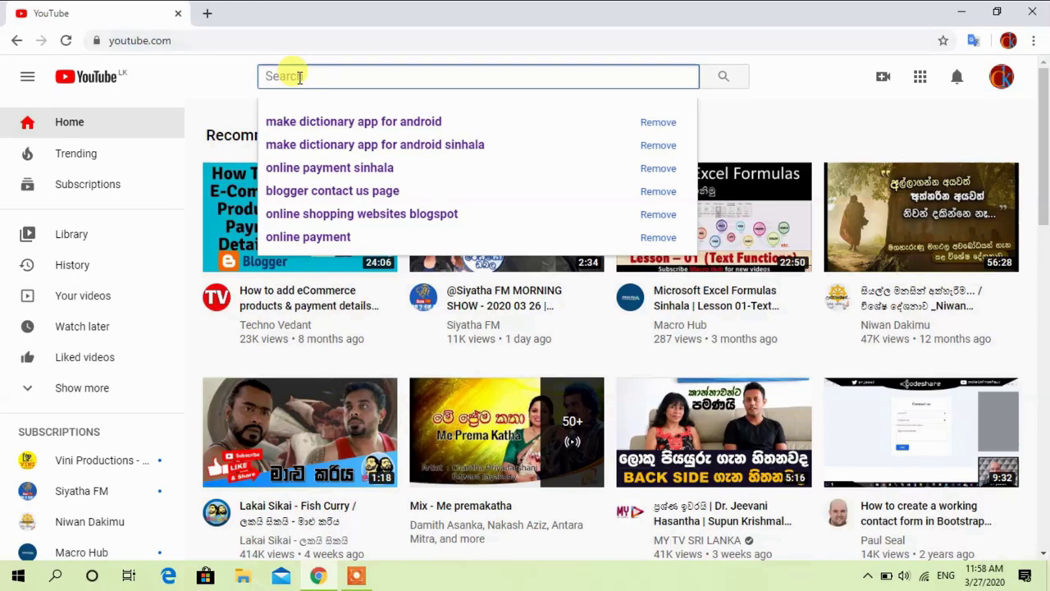
type("paymaster comp")
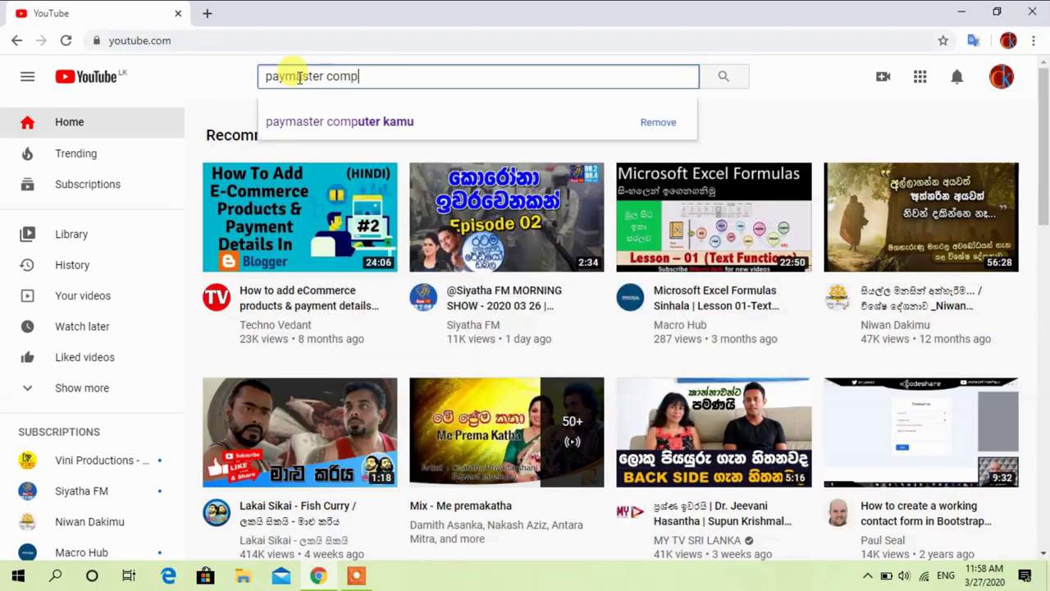
type("uter kam")
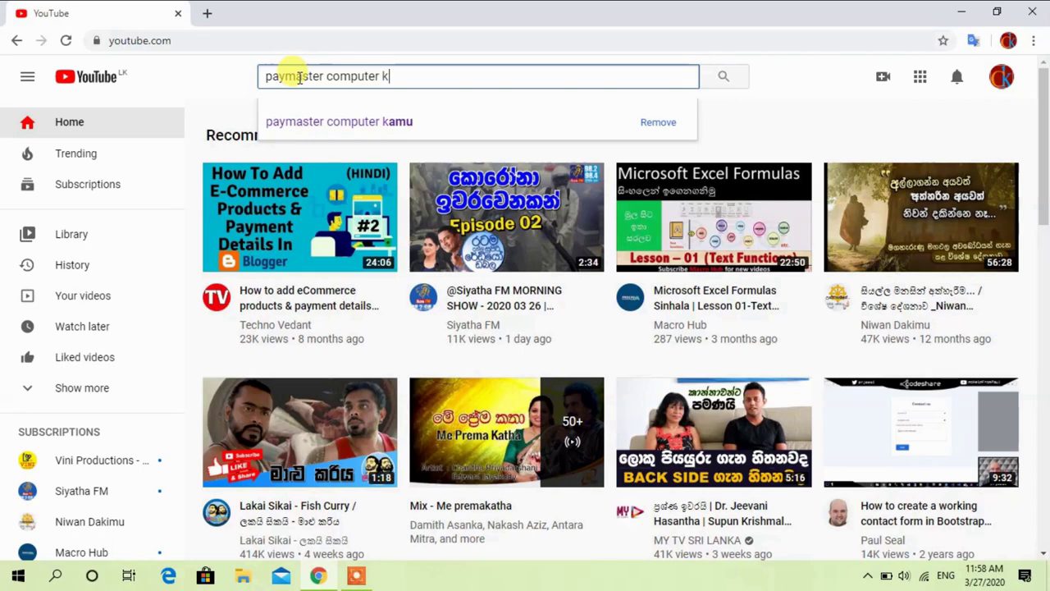
type("u")
key("Return")
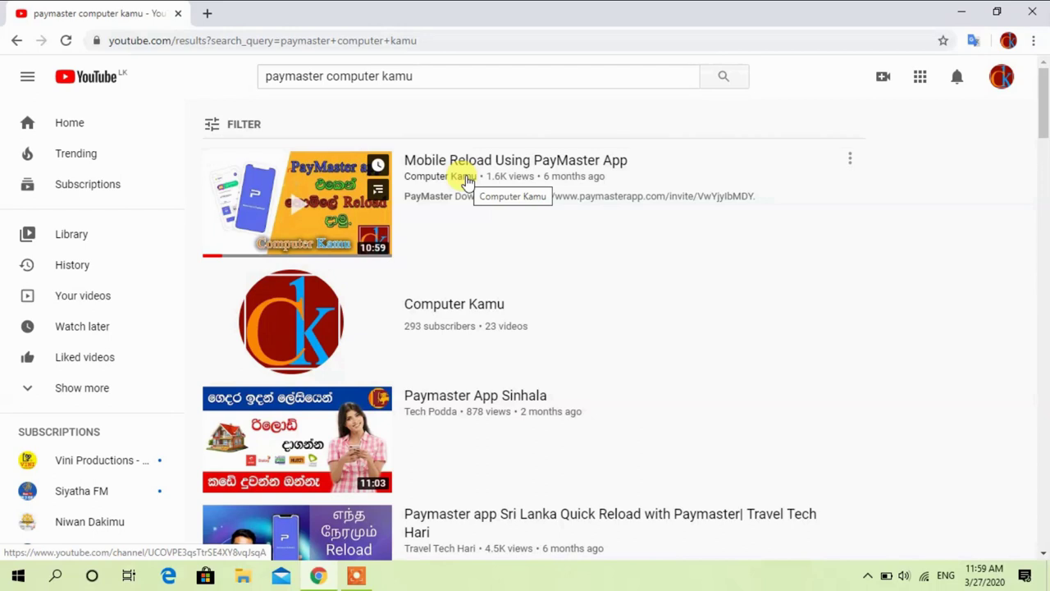
left_click(207, 13)
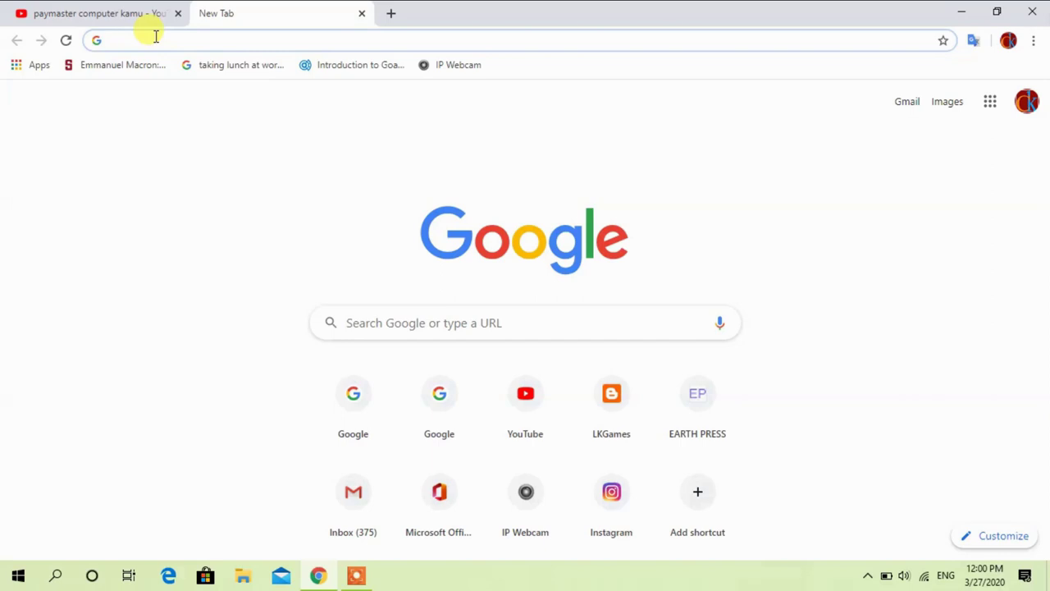
Go to google.com and search for 'online reload'
type("google.com")
key("Return")
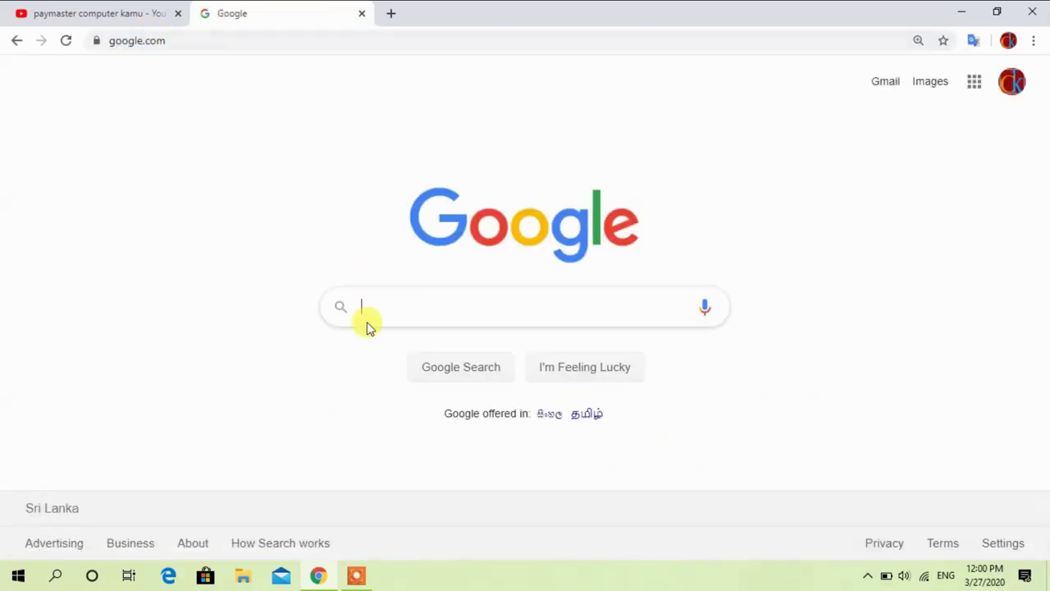
type("online ")
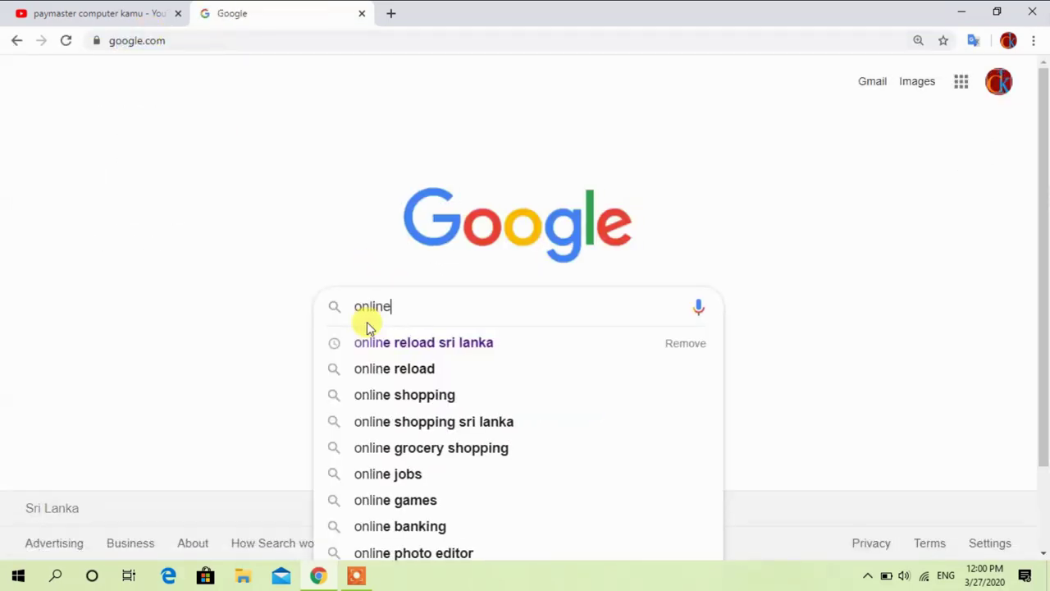
type("re")
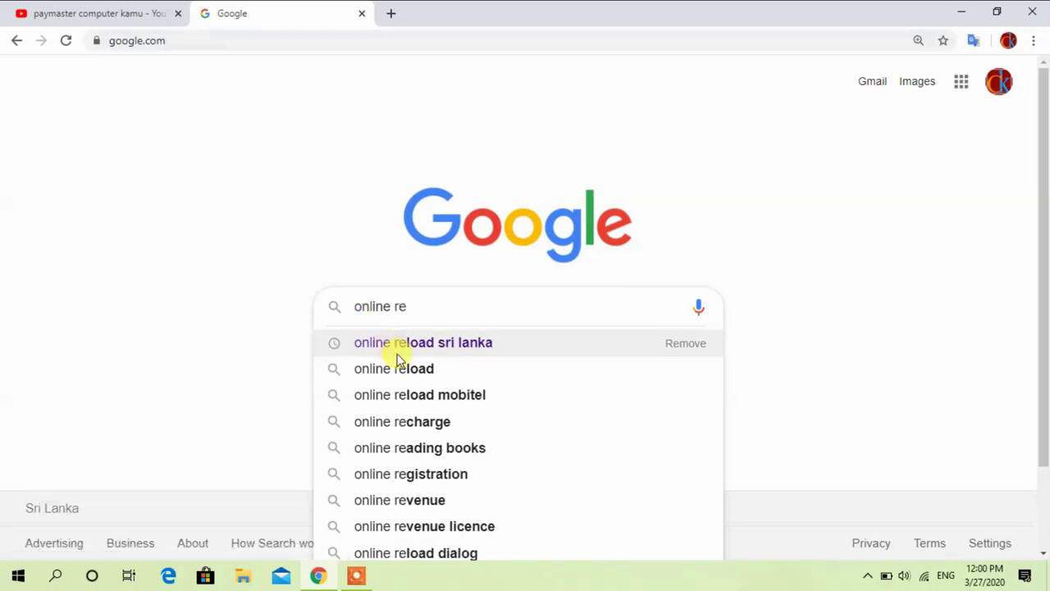
left_click(402, 370)
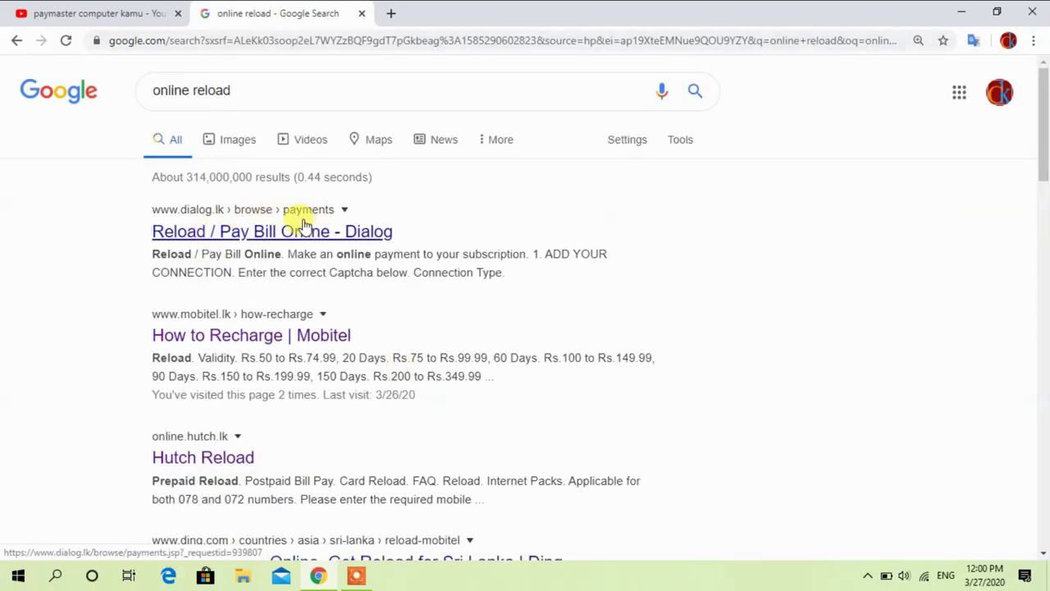
Open the Dialog, Mobitel, Hutch and Airtel reload results in new tabs
right_click(240, 233)
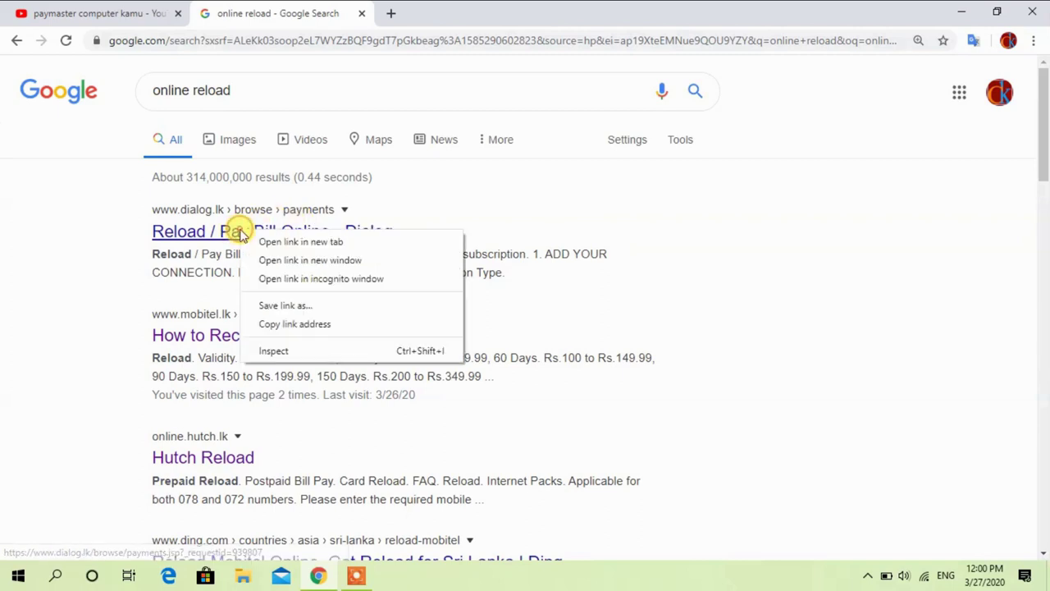
left_click(283, 241)
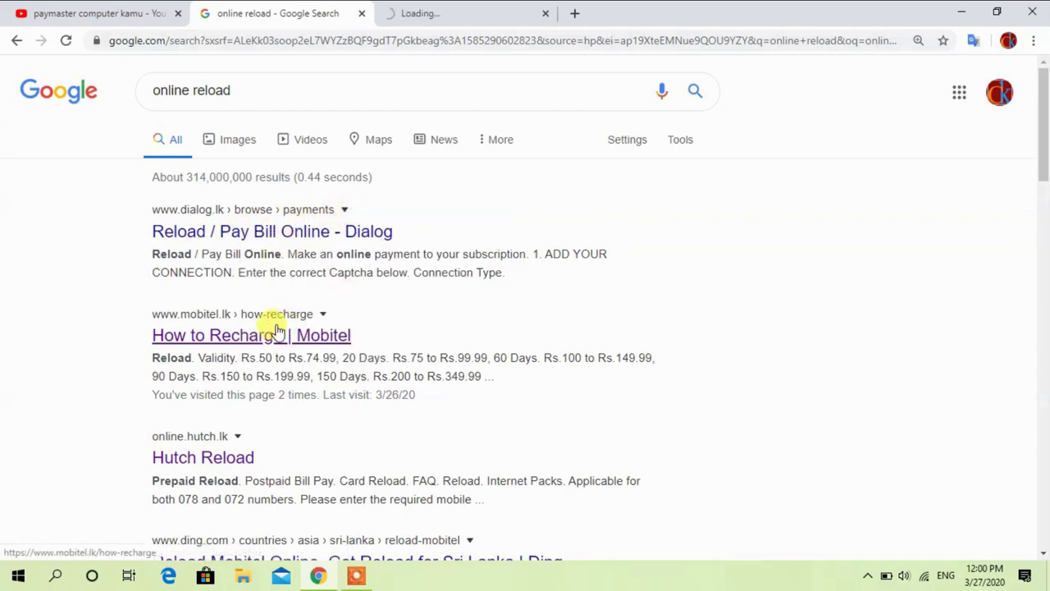
right_click(242, 341)
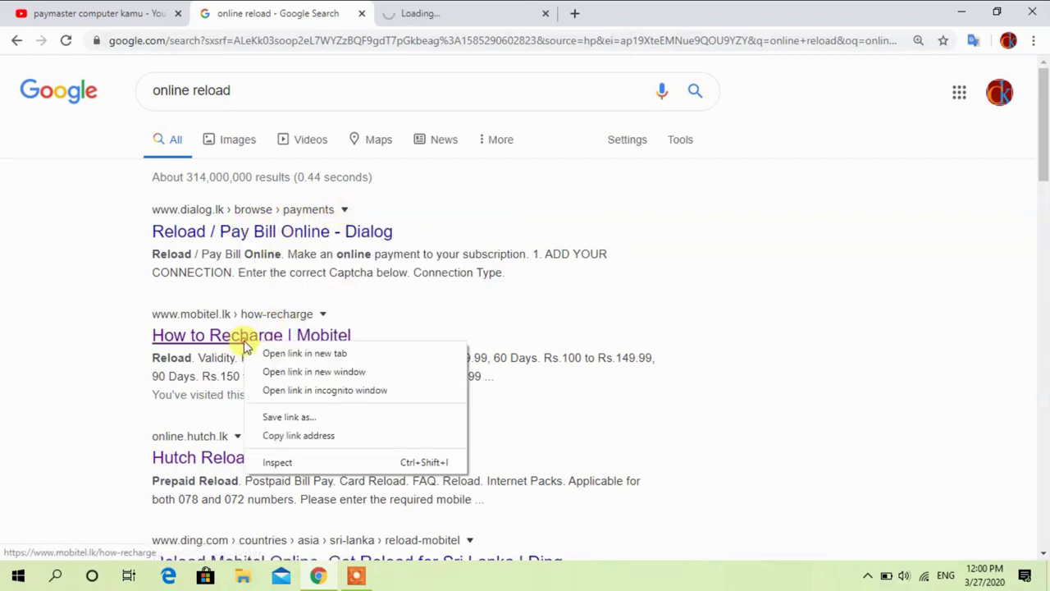
left_click(314, 352)
right_click(210, 456)
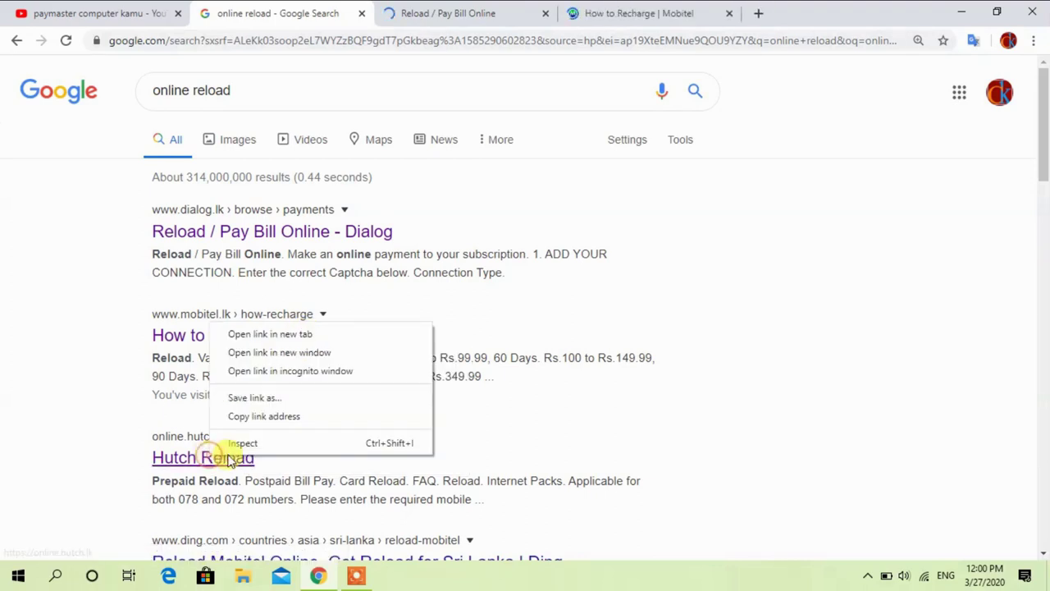
left_click(301, 335)
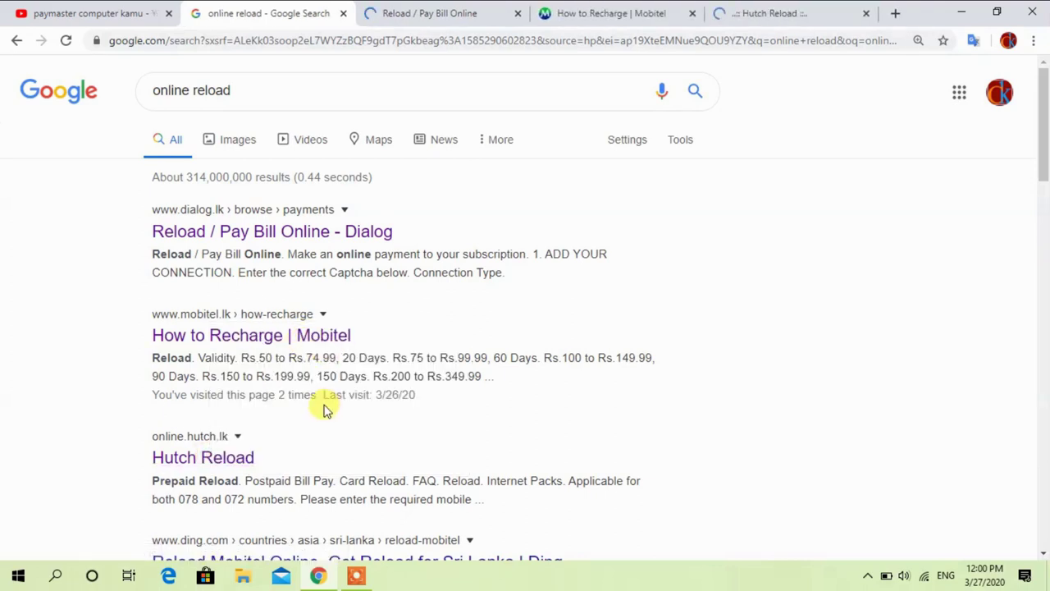
scroll(324, 410, "down", 4)
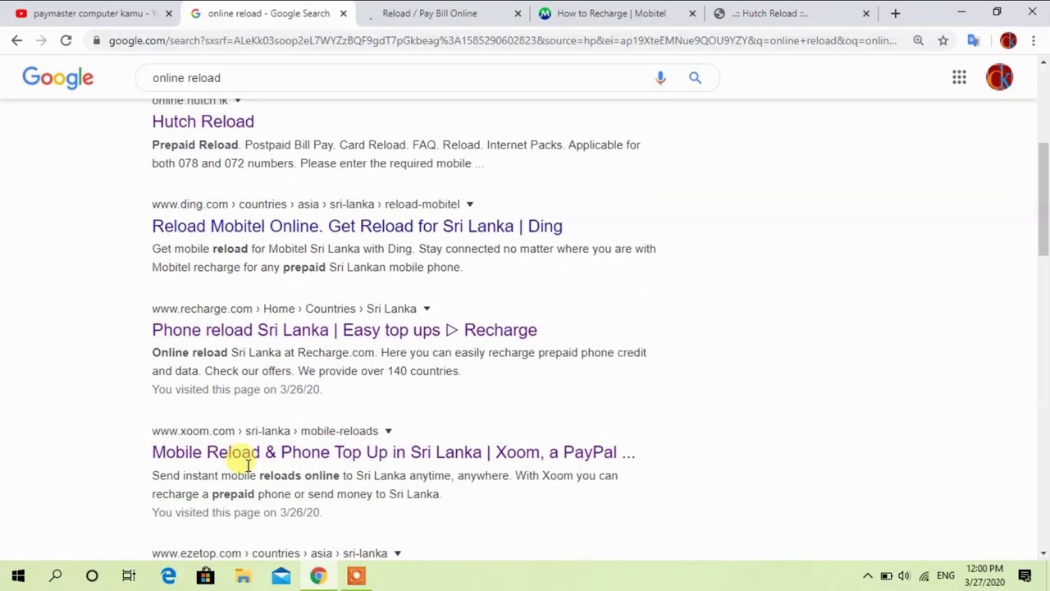
scroll(247, 465, "down", 3)
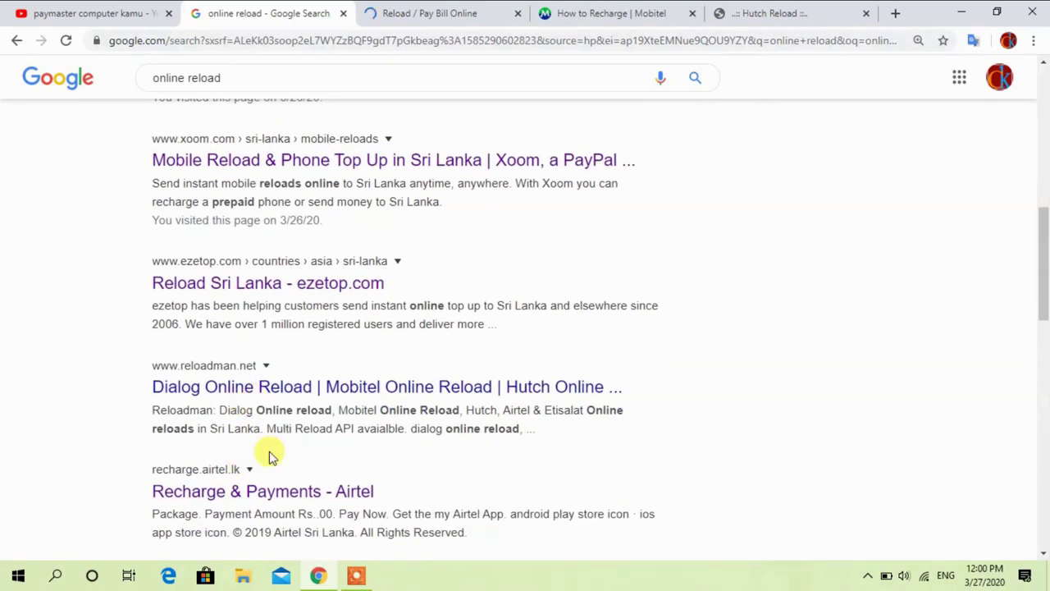
scroll(271, 457, "down", 1)
right_click(246, 382)
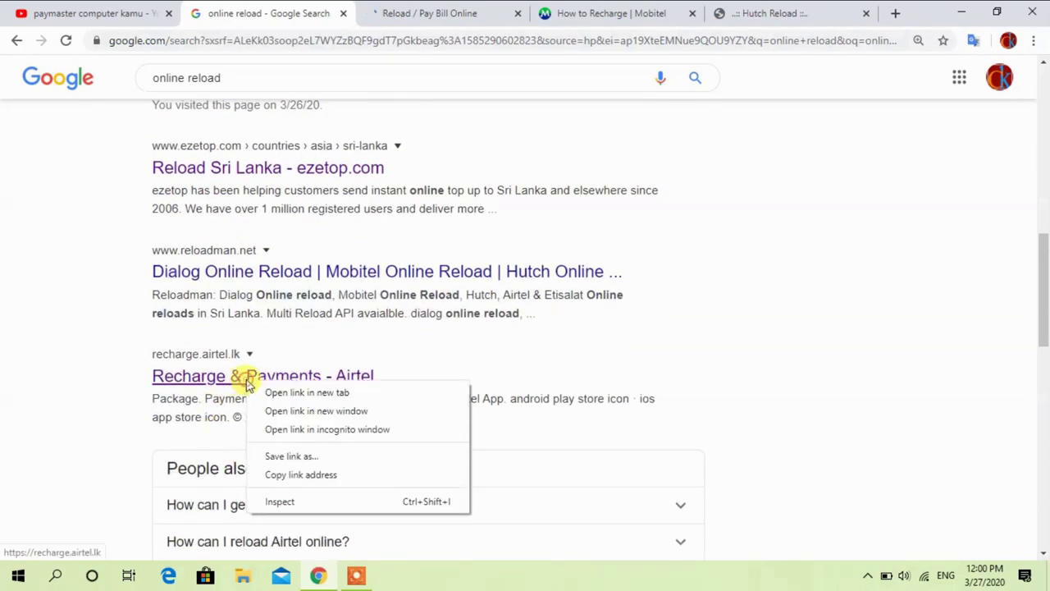
left_click(310, 393)
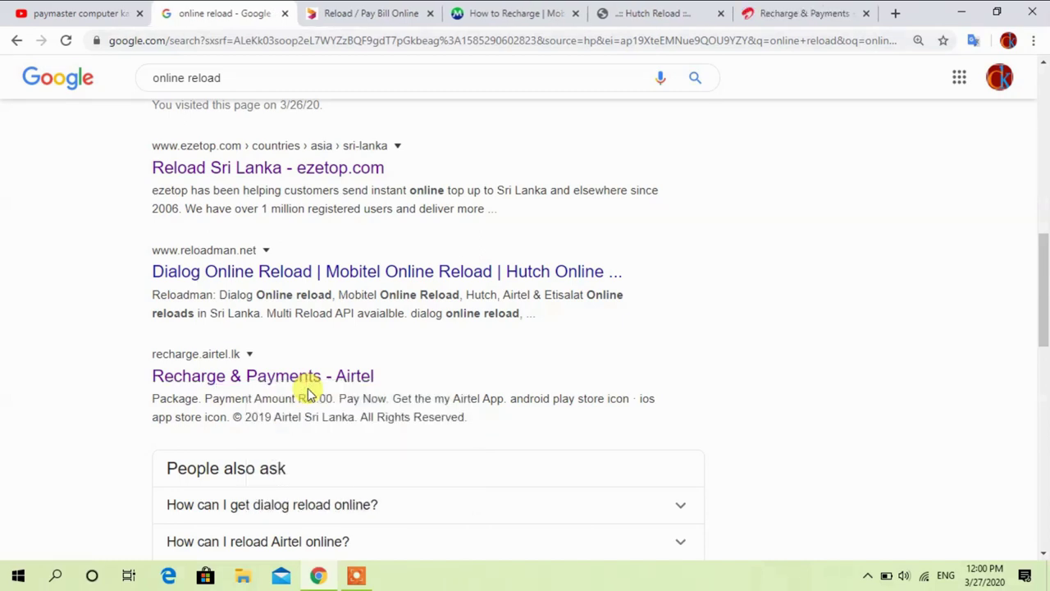
Switch to the Dialog tab and open the Reload / Pay Bill number entry form
left_click(359, 7)
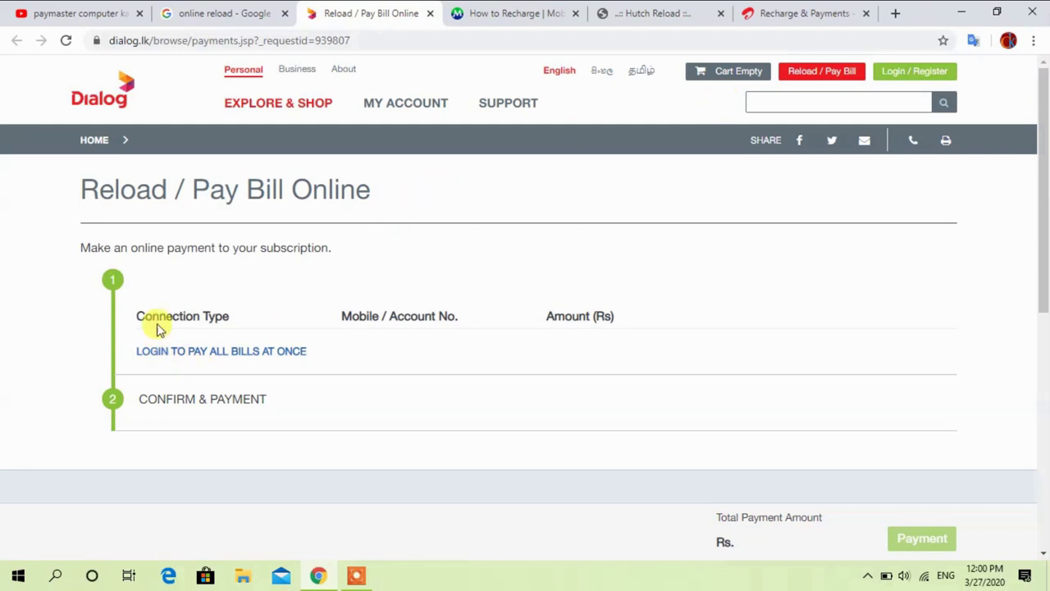
left_click(828, 76)
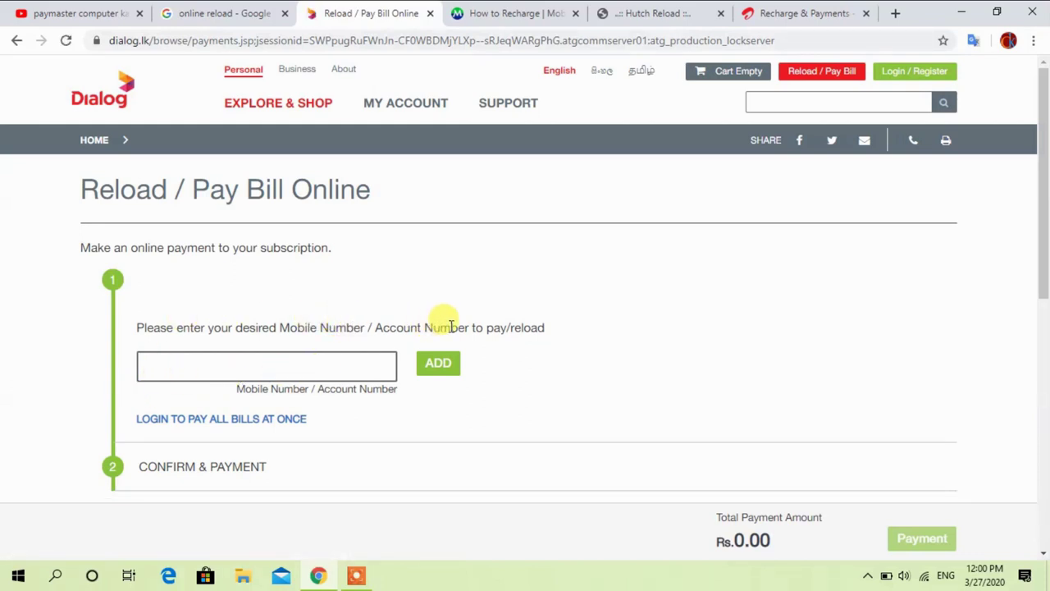
Add the mobile number to reload and pass the 'I'm not a robot' check
left_click(173, 370)
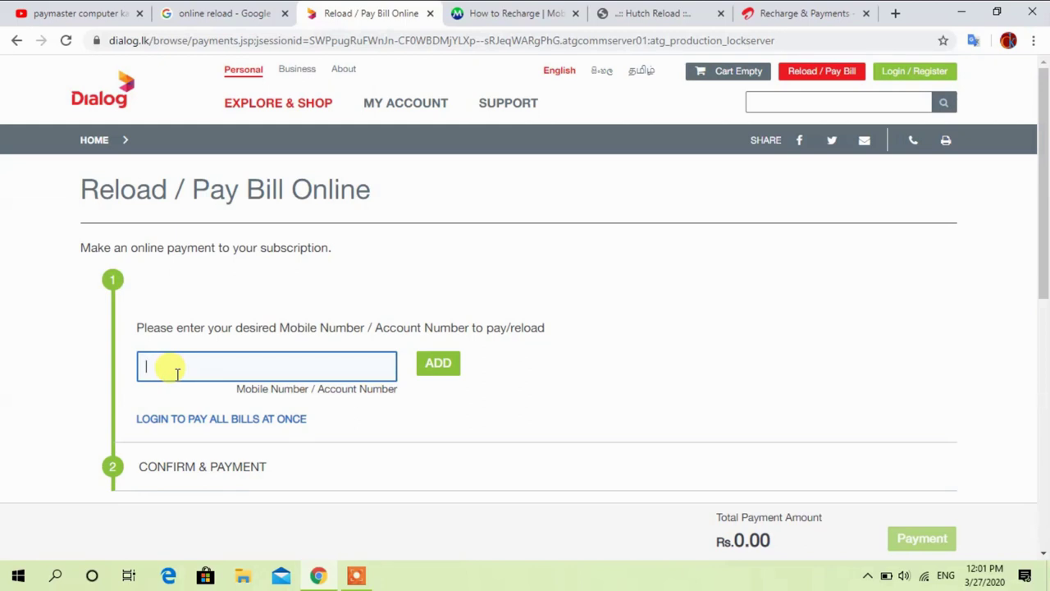
type("077")
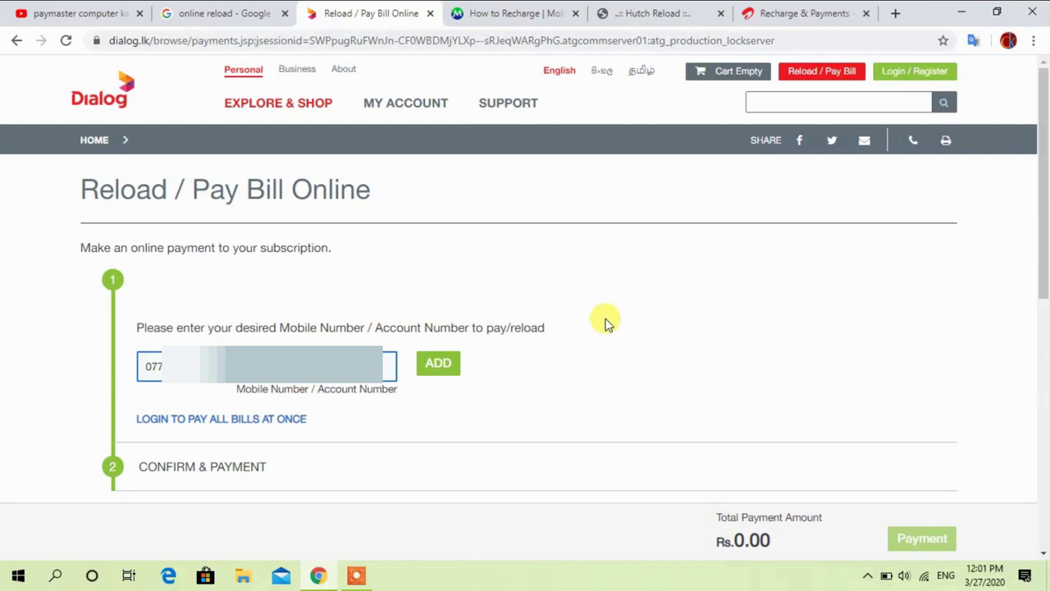
left_click(435, 372)
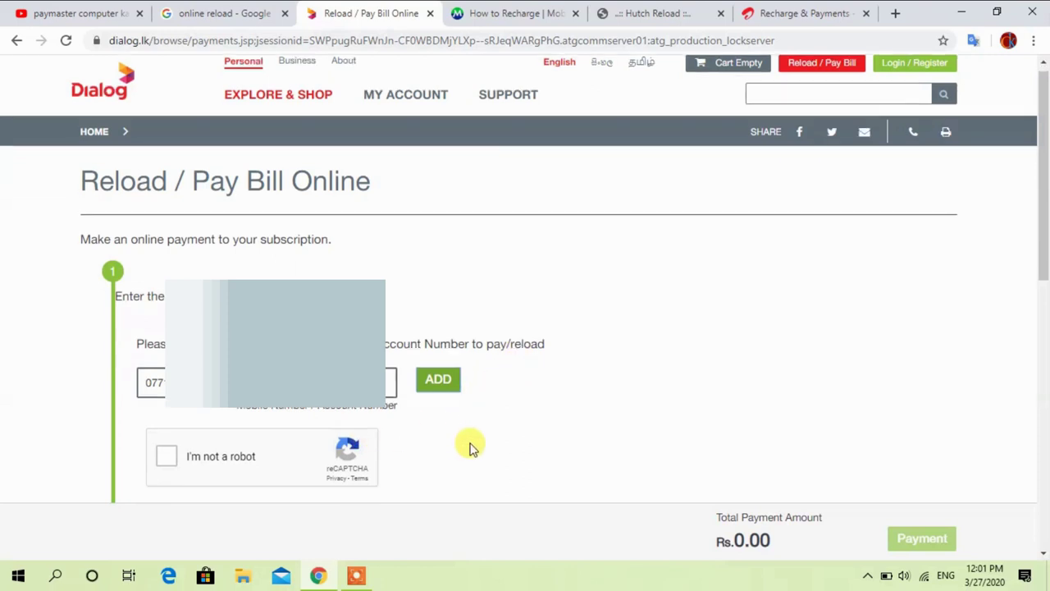
scroll(472, 447, "down", 1)
left_click(190, 392)
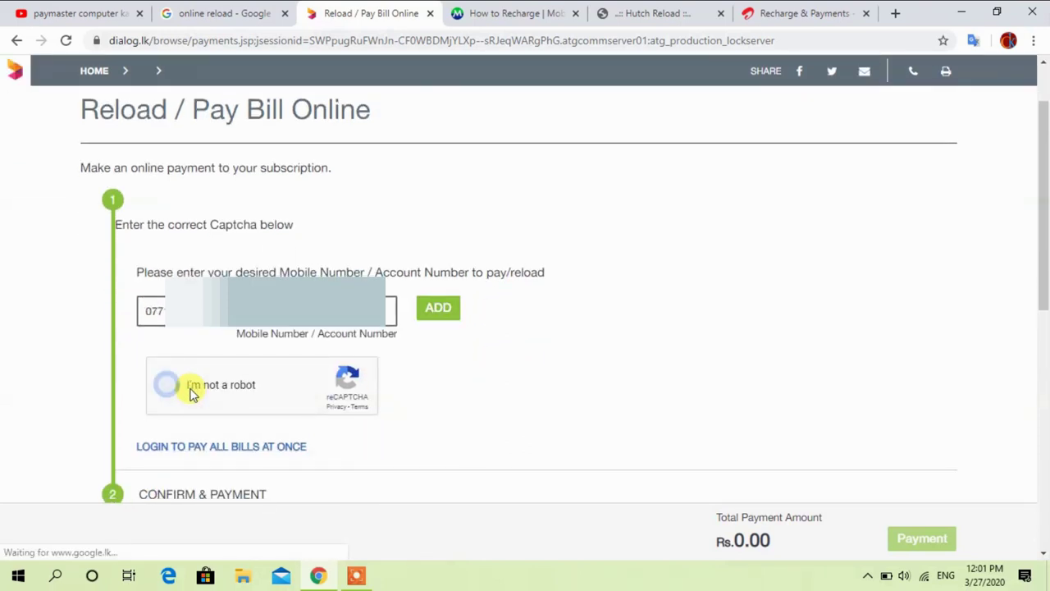
left_click(440, 309)
Enter a custom prepaid reload amount of 50
scroll(540, 321, "down", 1)
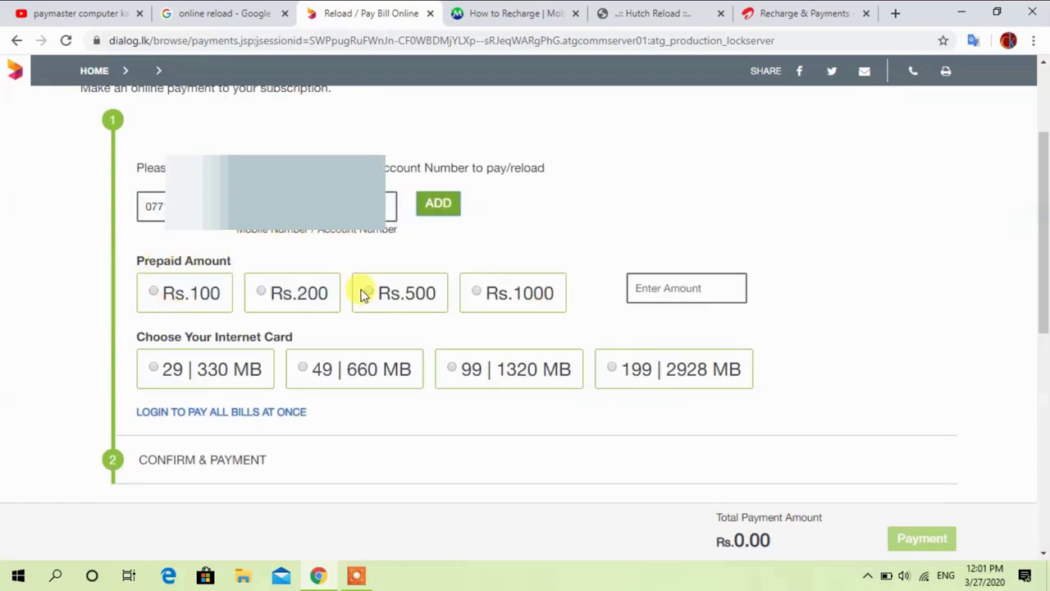
left_click(671, 287)
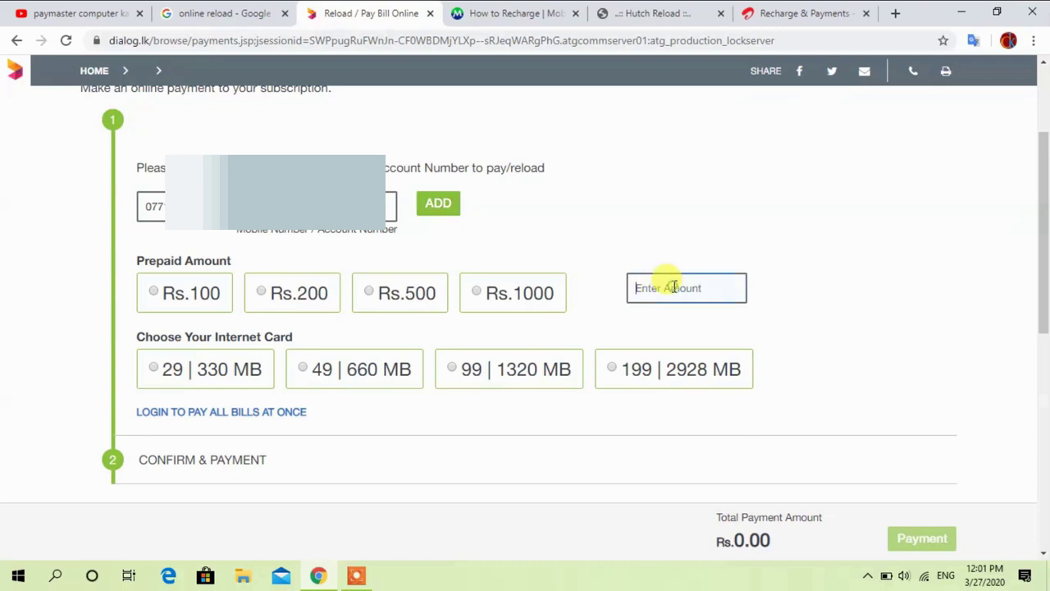
type("50")
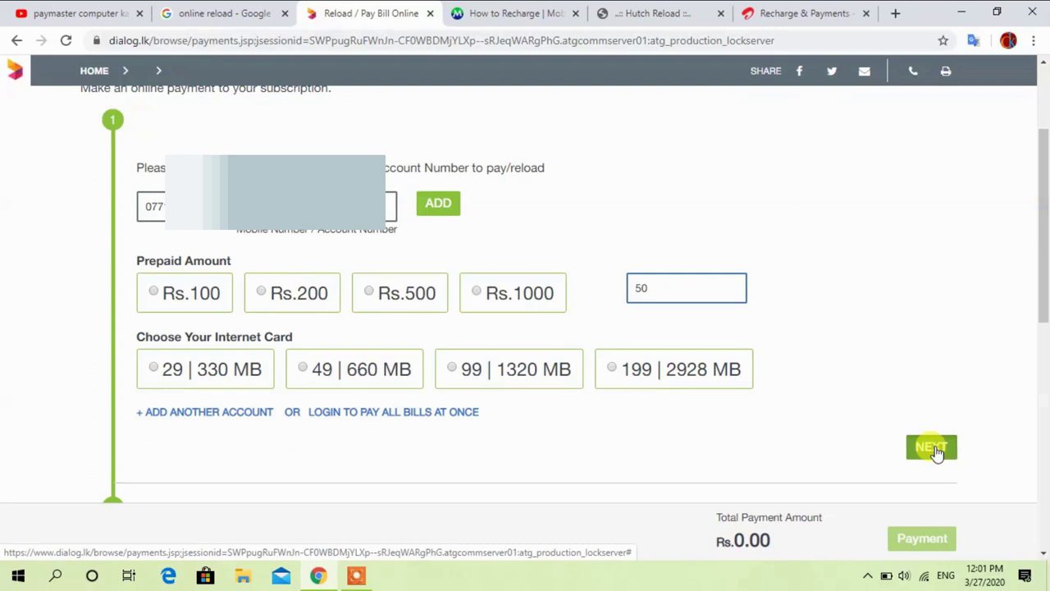
Confirm the Rs. 50.00 reload and pay with Visa/Master card
left_click(933, 449)
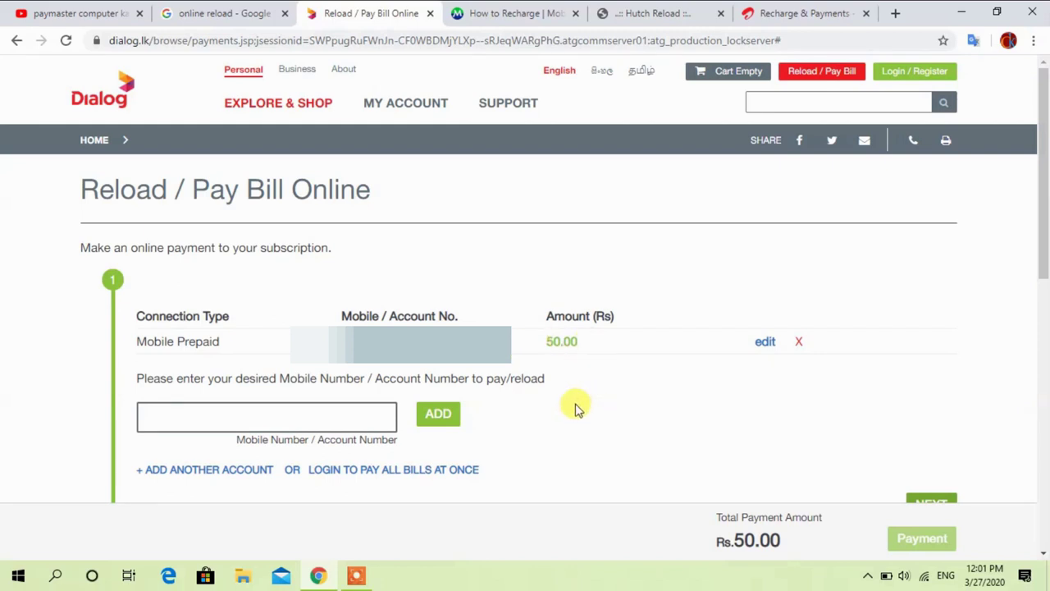
scroll(574, 375, "down", 1)
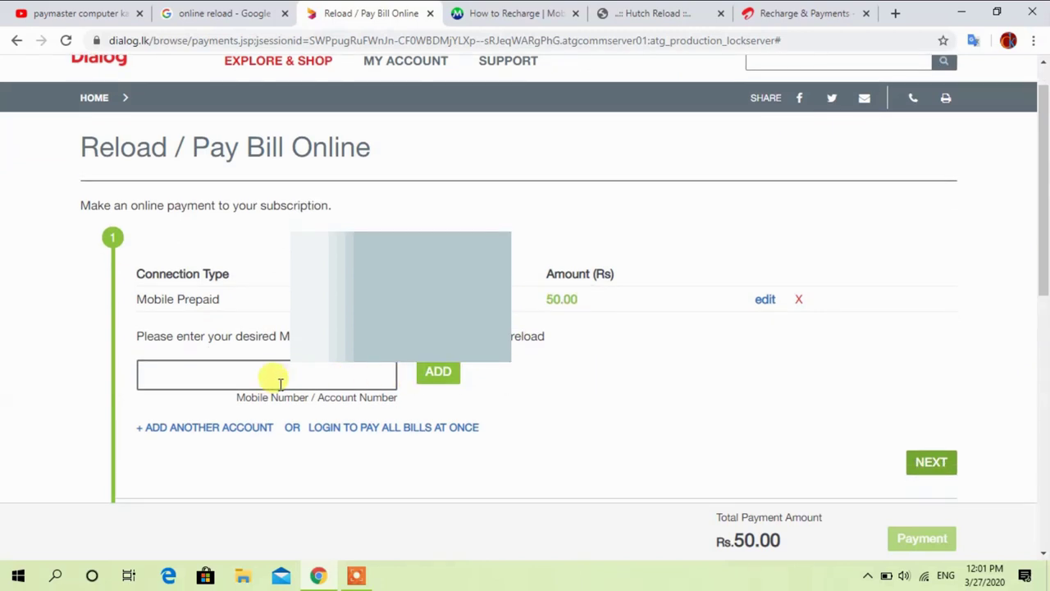
scroll(509, 406, "down", 1)
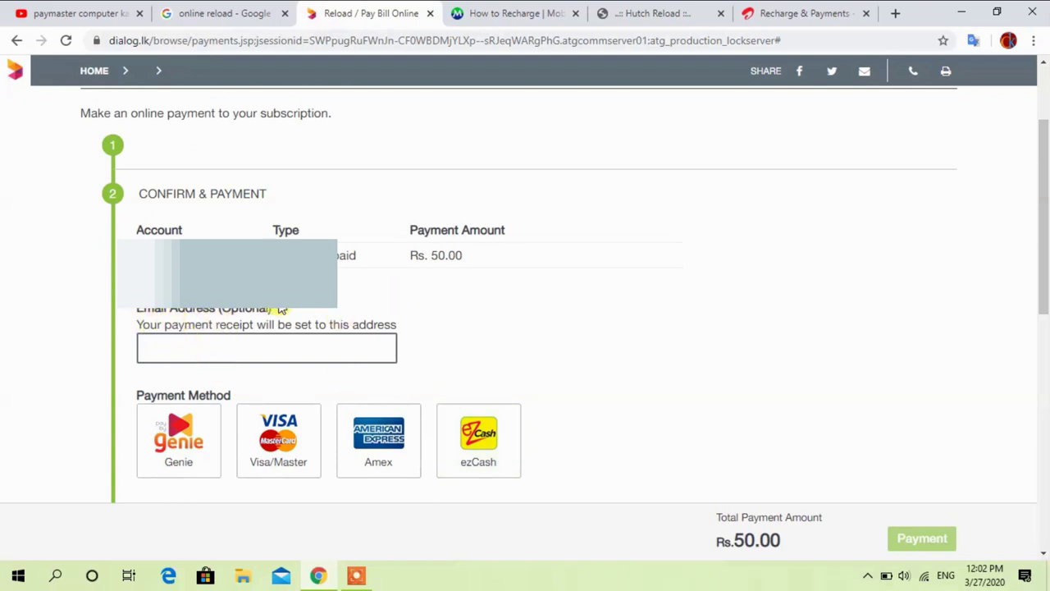
scroll(520, 333, "down", 2)
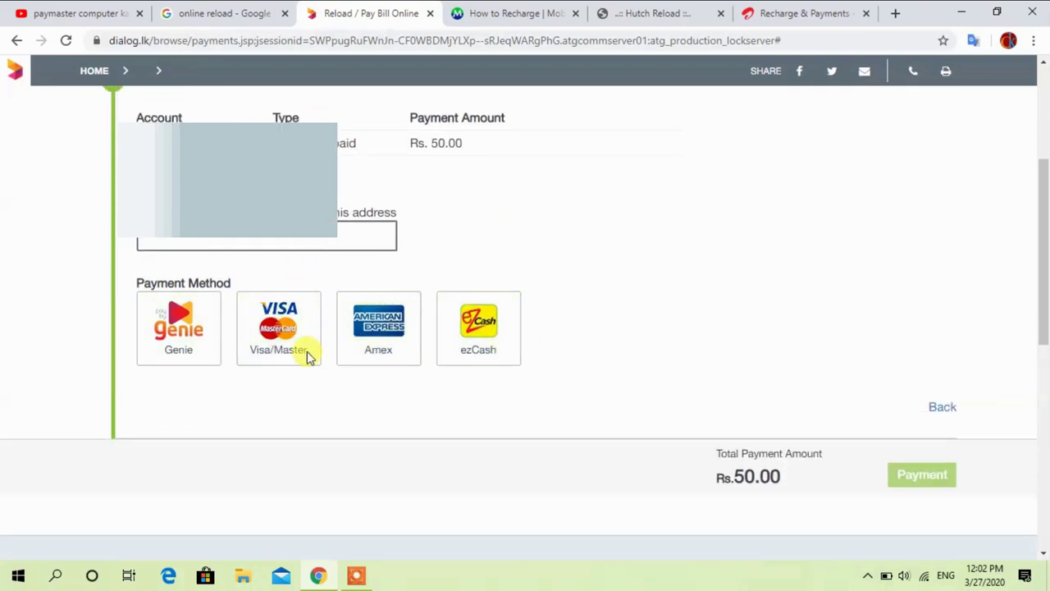
left_click(276, 345)
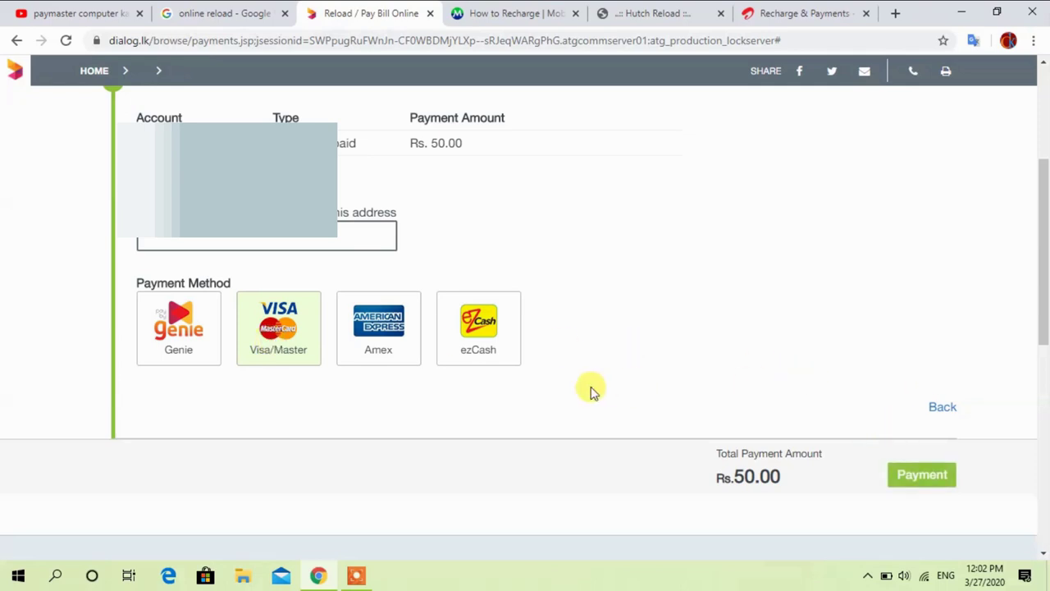
left_click(922, 476)
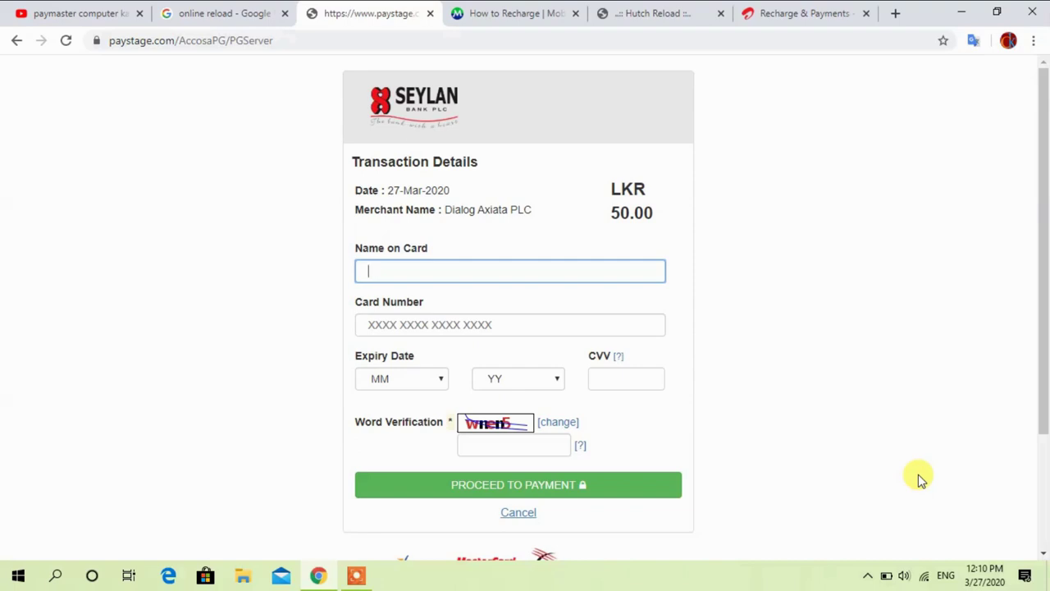
Enter the cardholder's name and card number on the Seylan Bank form
left_click(426, 273)
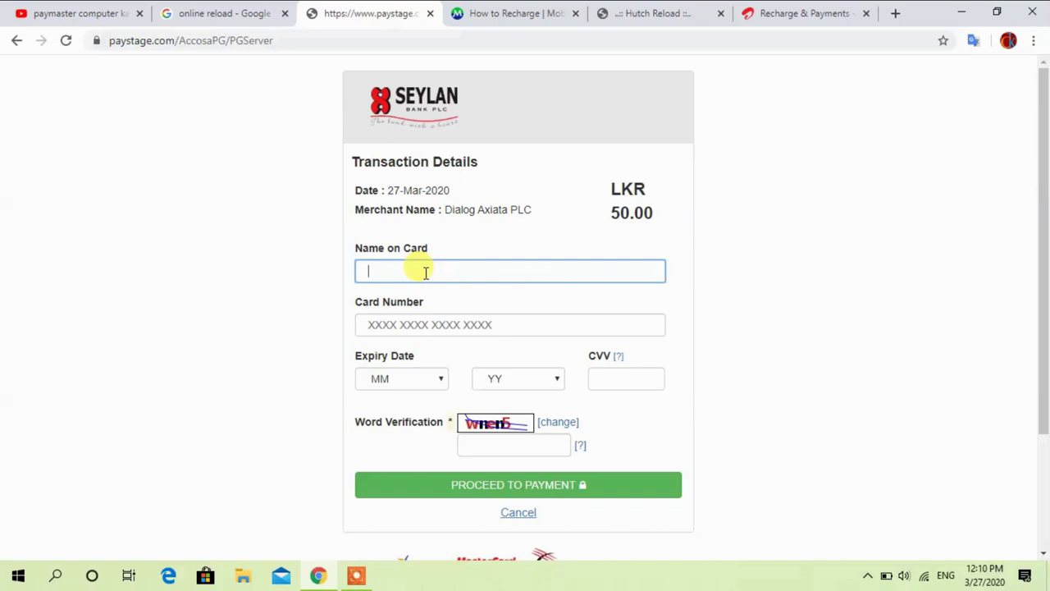
type("wickr")
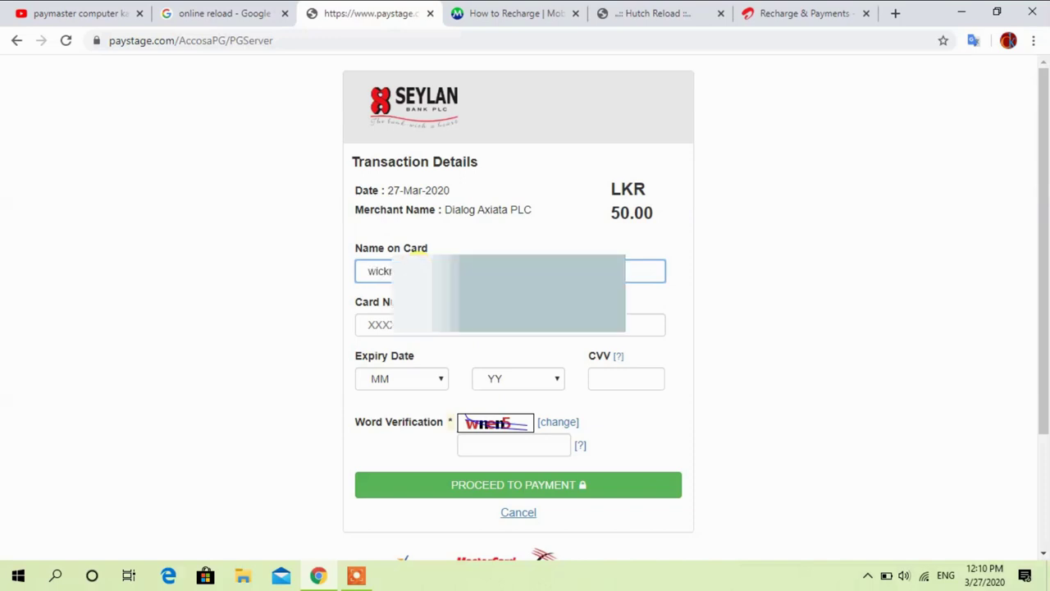
left_click(428, 330)
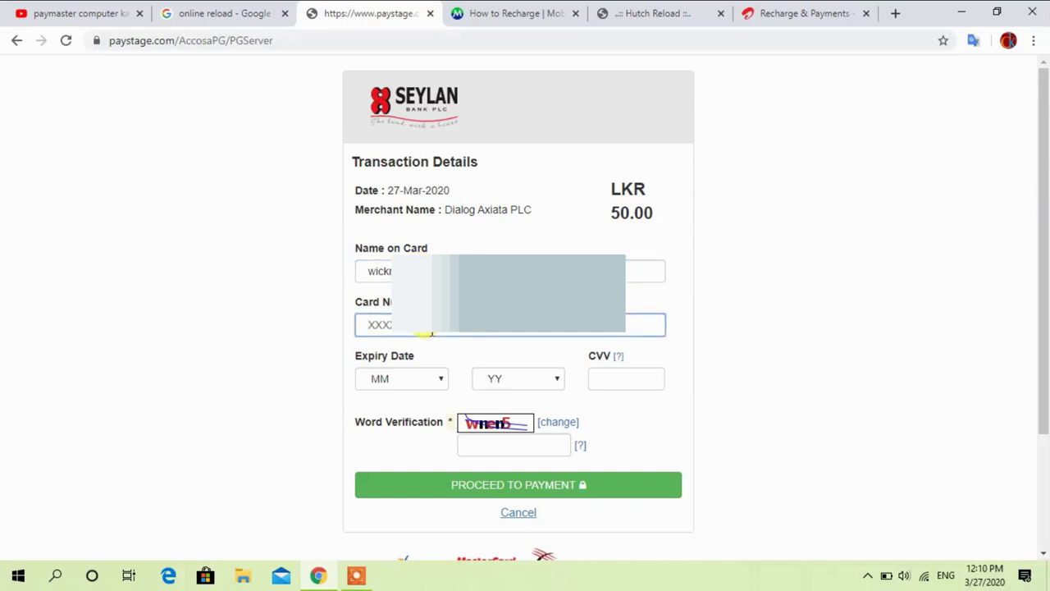
type("4216")
Set the card expiry date to month 02 and year 23
left_click(417, 383)
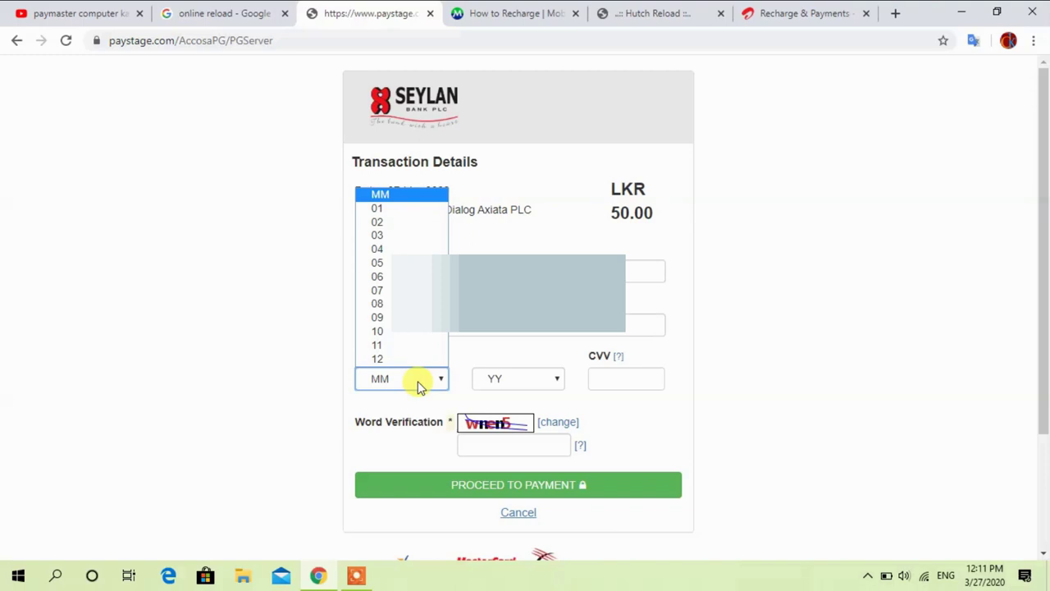
left_click(383, 223)
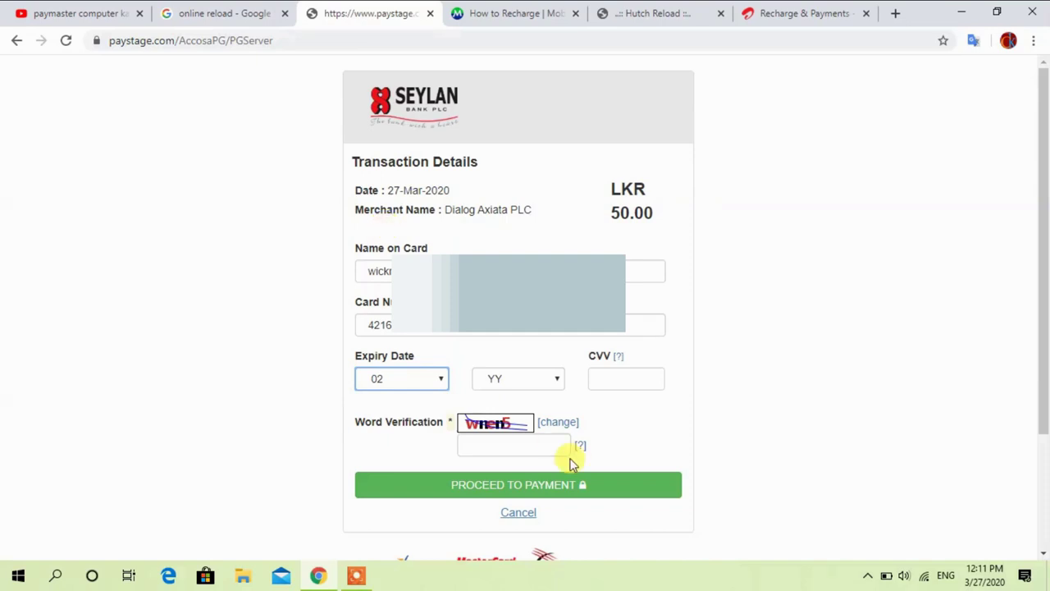
left_click(522, 379)
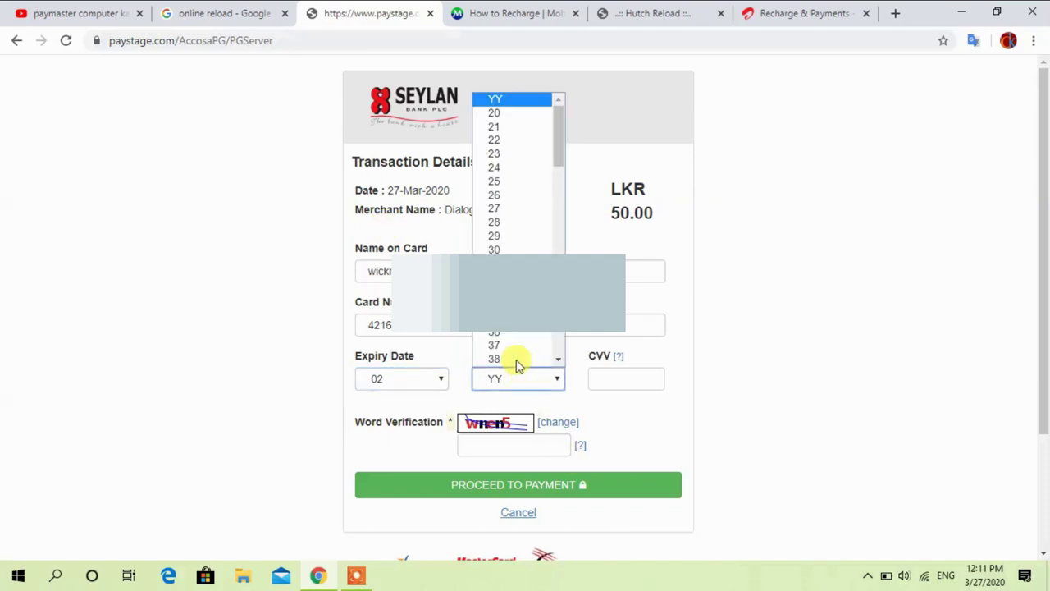
left_click(496, 153)
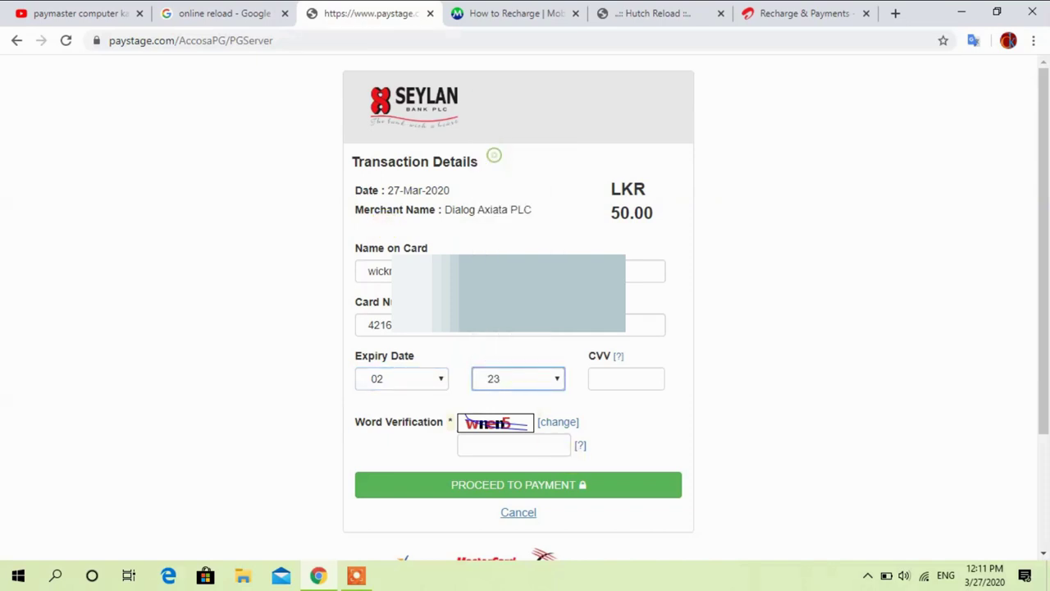
Fill in the CVV and the verification word, then proceed to payment
left_click(618, 378)
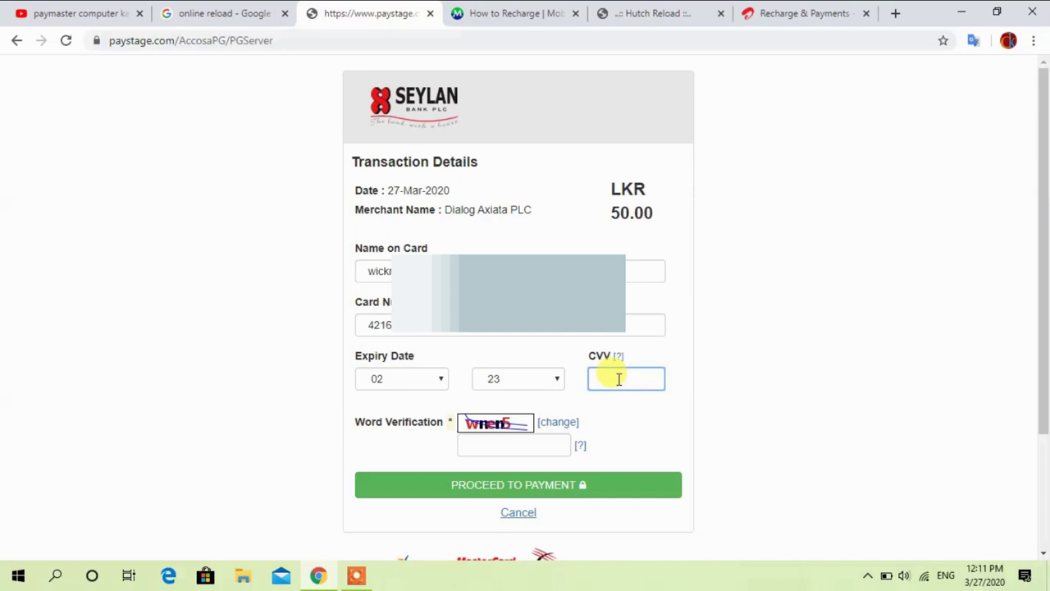
type("••")
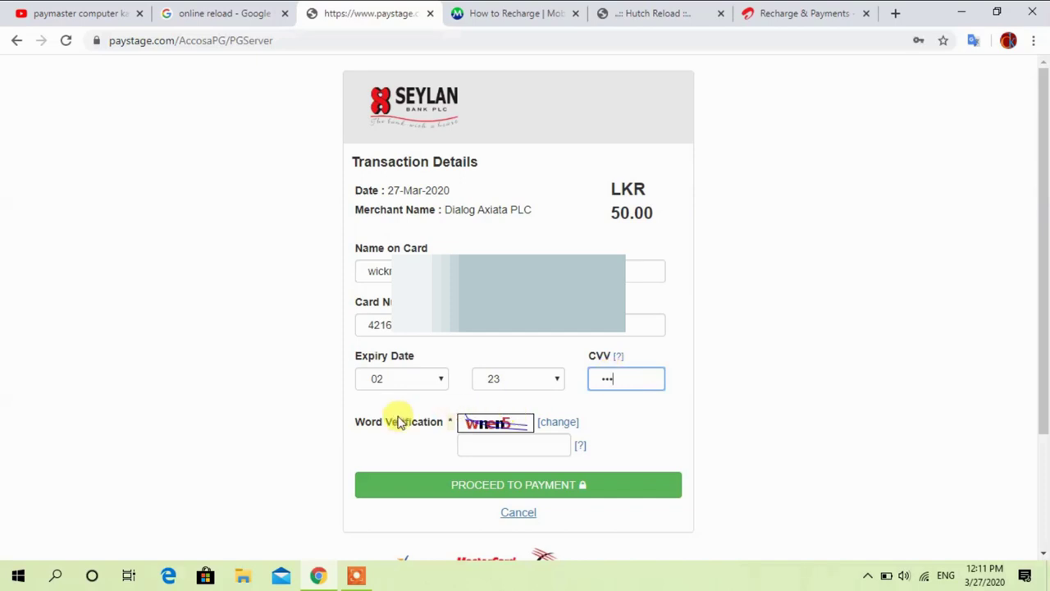
left_click(497, 444)
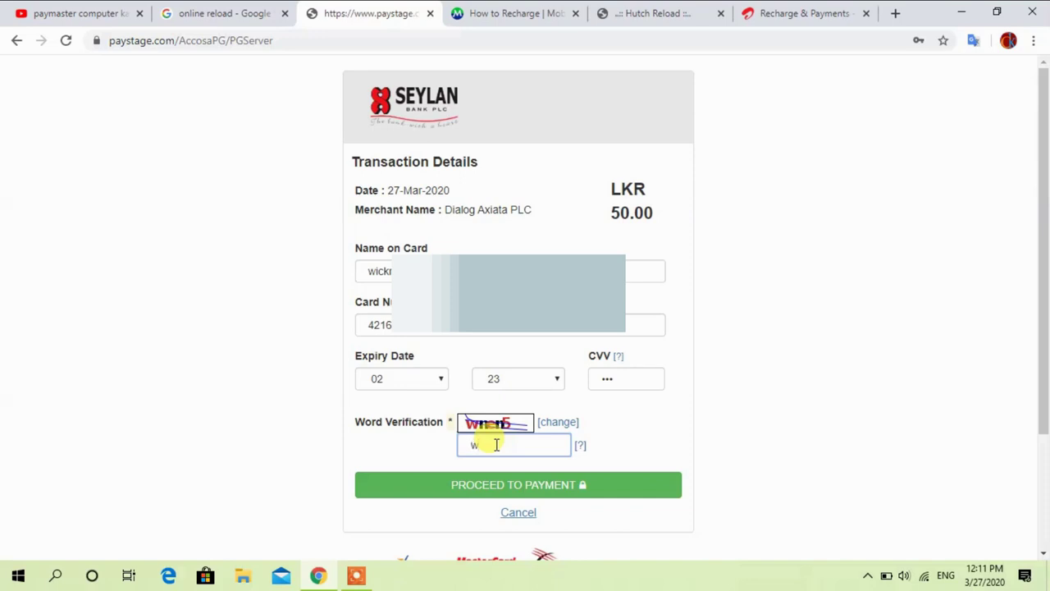
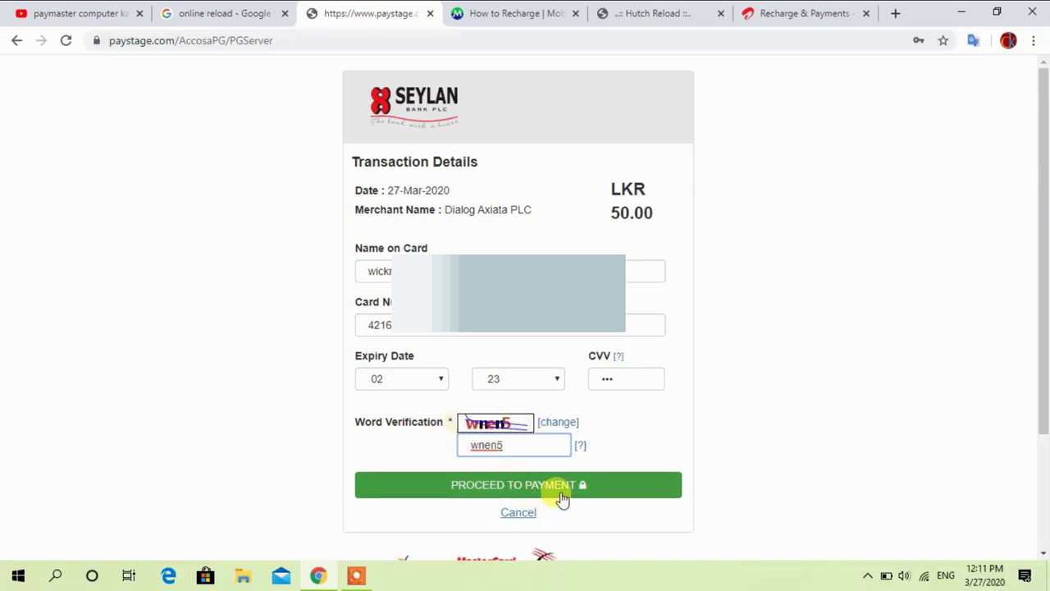
left_click(533, 490)
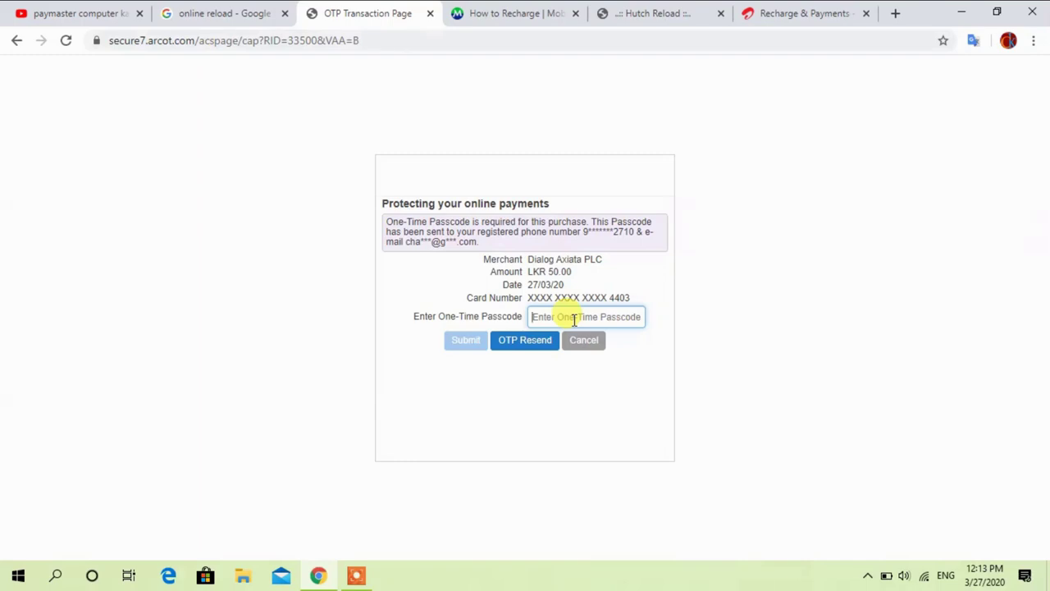
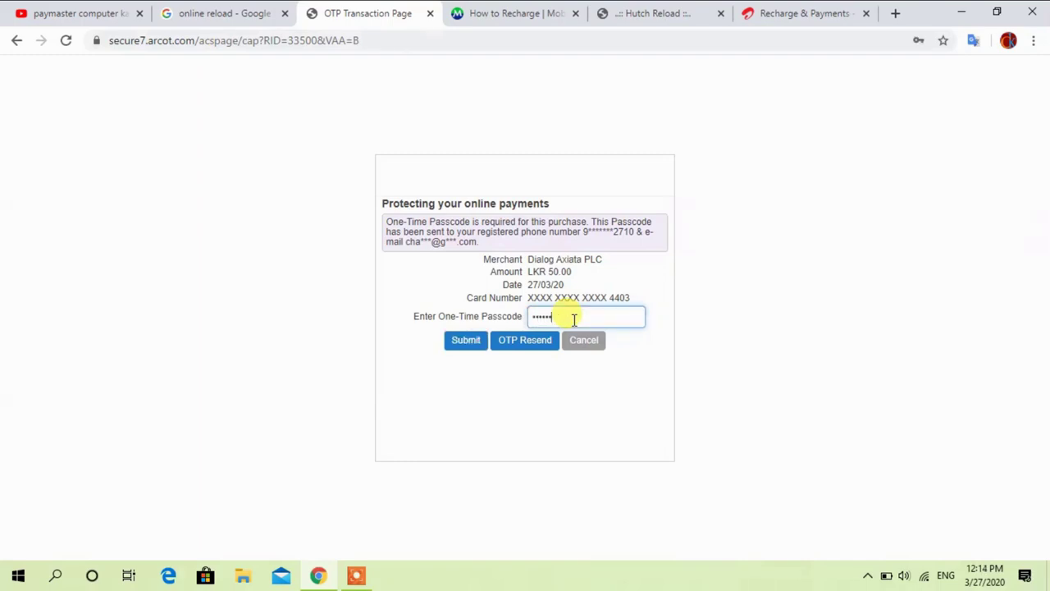
Submit the one-time passcode to finish the Dialog payment, then go to the Mobitel tab
left_click(465, 342)
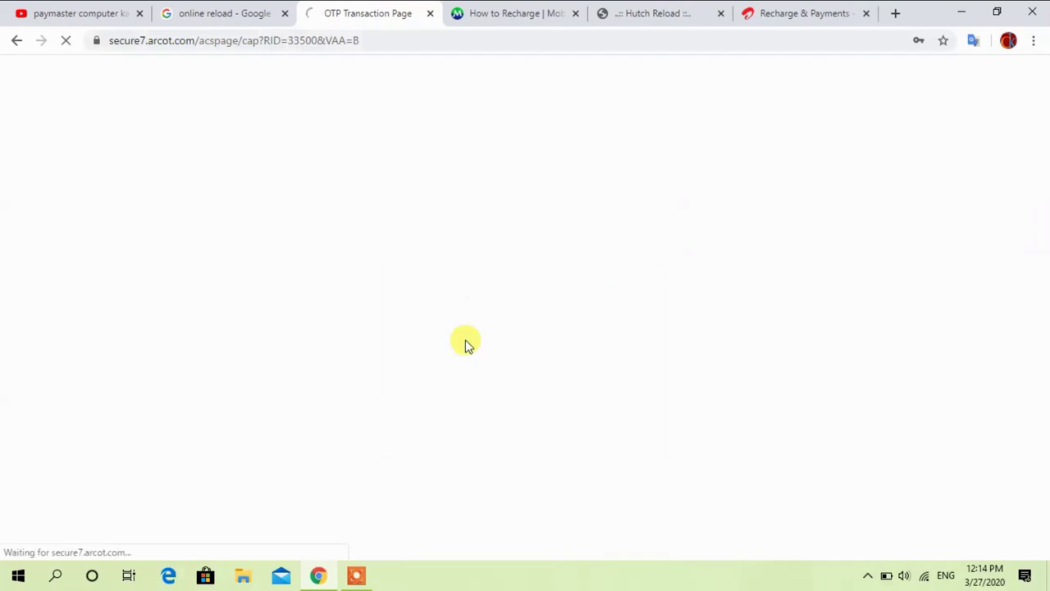
left_click(509, 13)
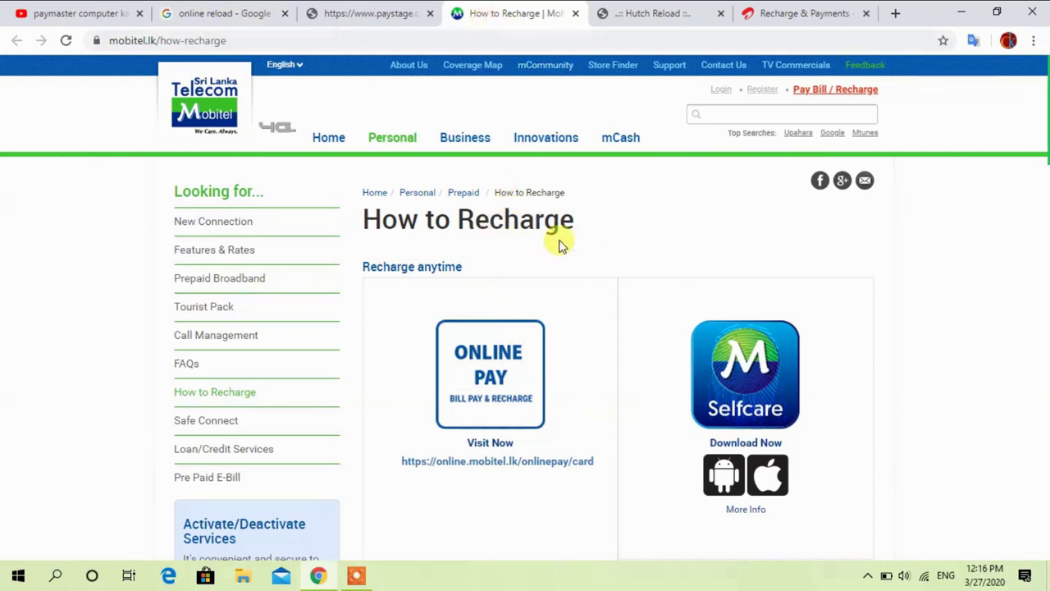
scroll(525, 297, "down", 2)
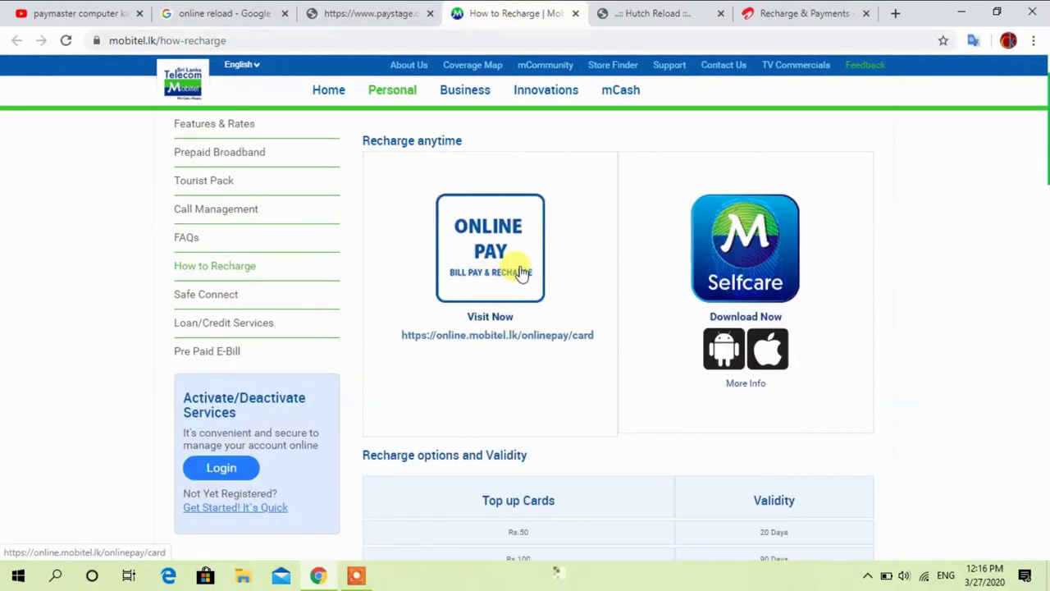
scroll(520, 270, "up", 2)
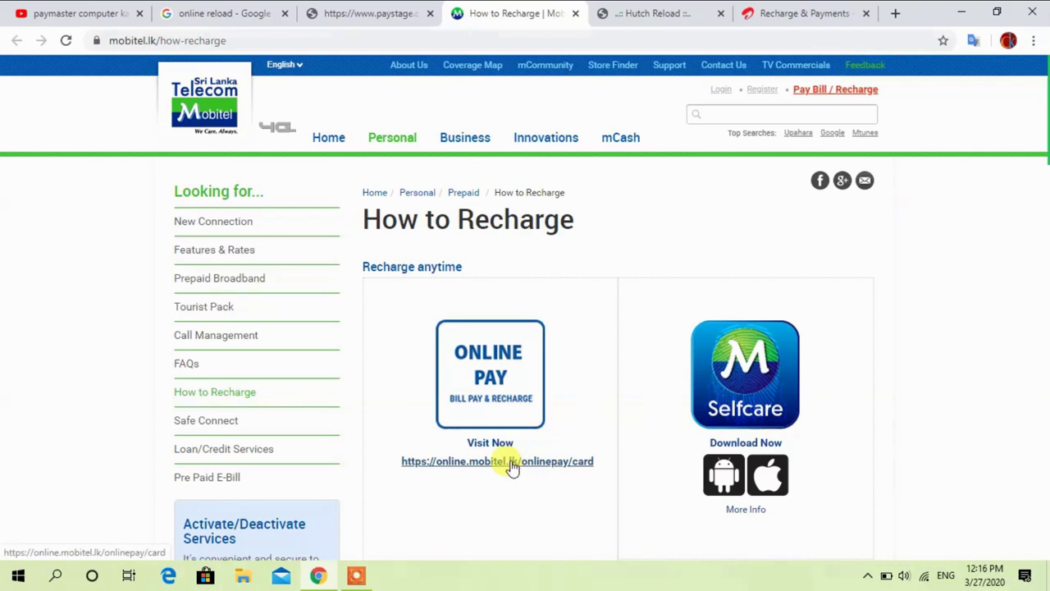
scroll(542, 432, "down", 1)
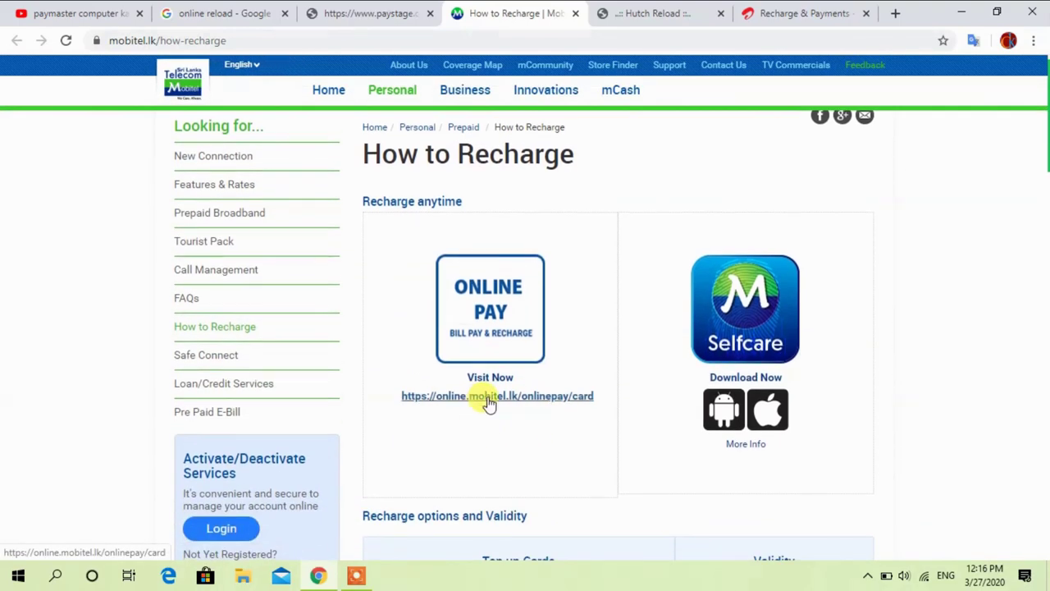
left_click(489, 396)
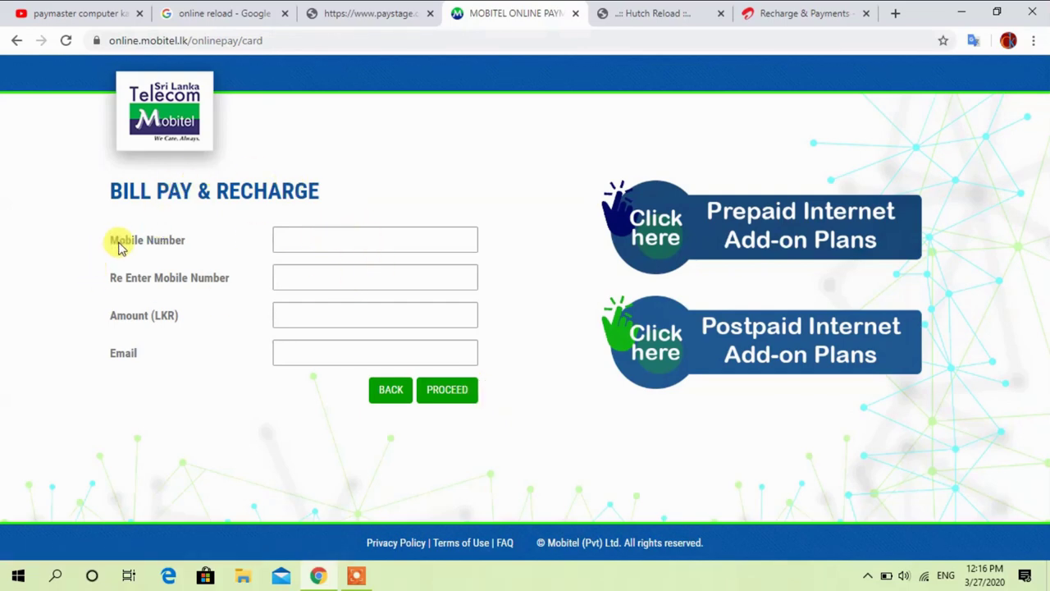
Autofill the mobile number in both fields, amount 50 LKR and the e-mail, then submit for confirmation
left_click(358, 242)
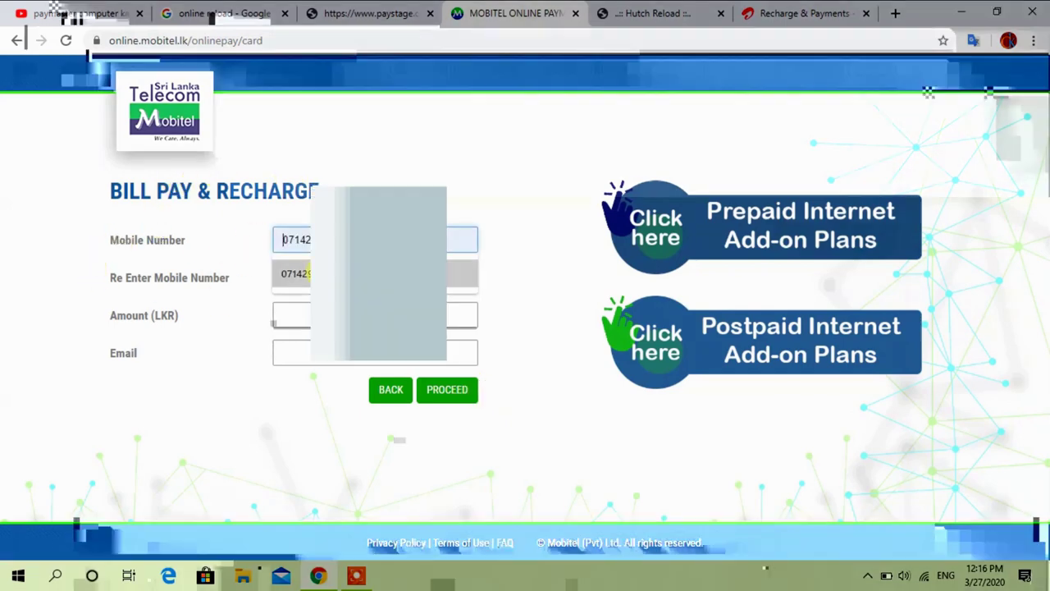
left_click(309, 274)
left_click(289, 275)
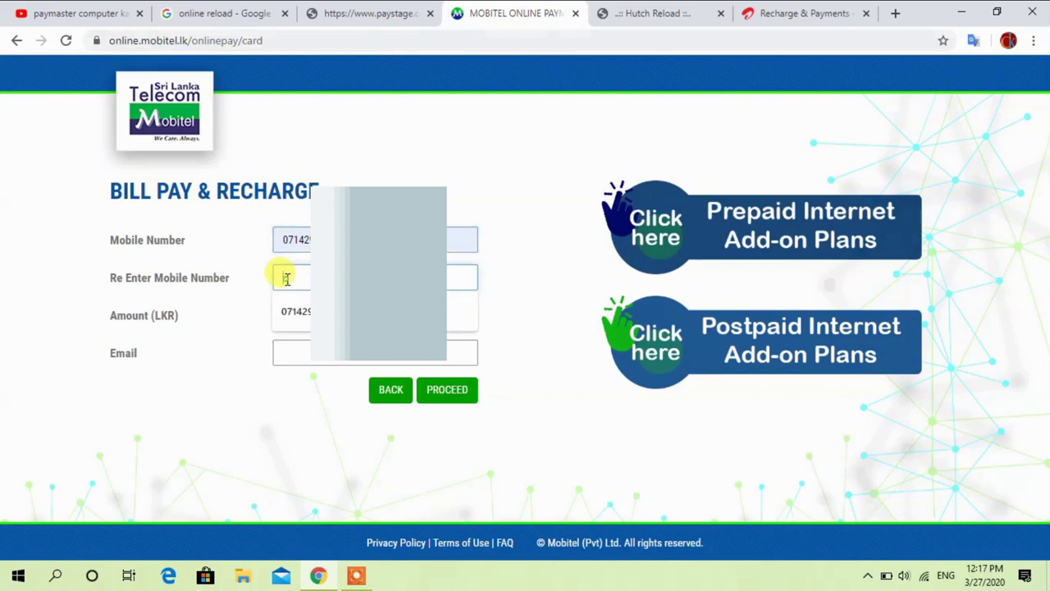
left_click(300, 322)
left_click(302, 316)
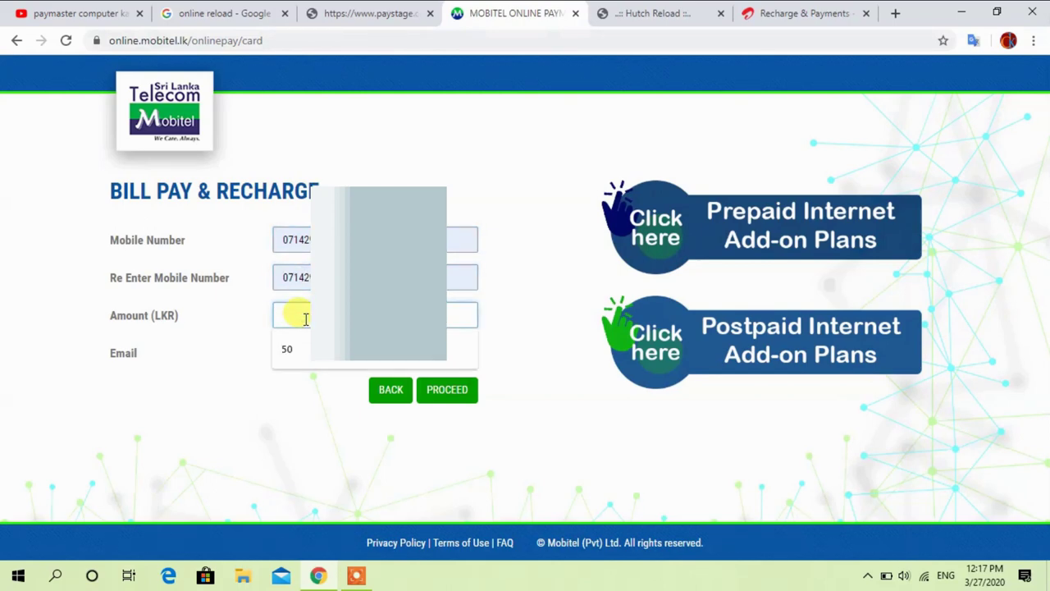
left_click(300, 348)
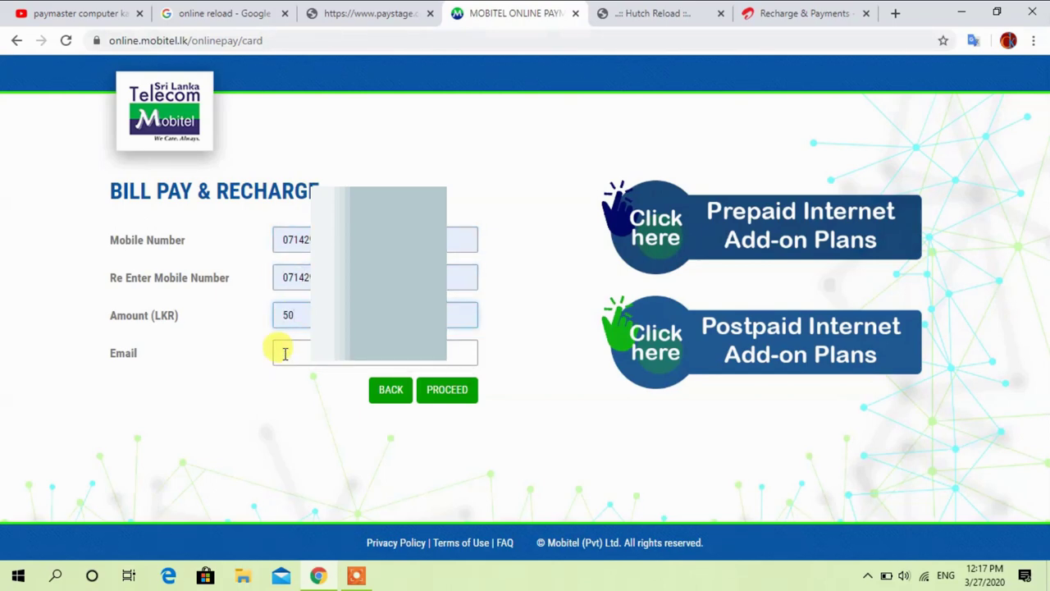
left_click(284, 353)
left_click(300, 386)
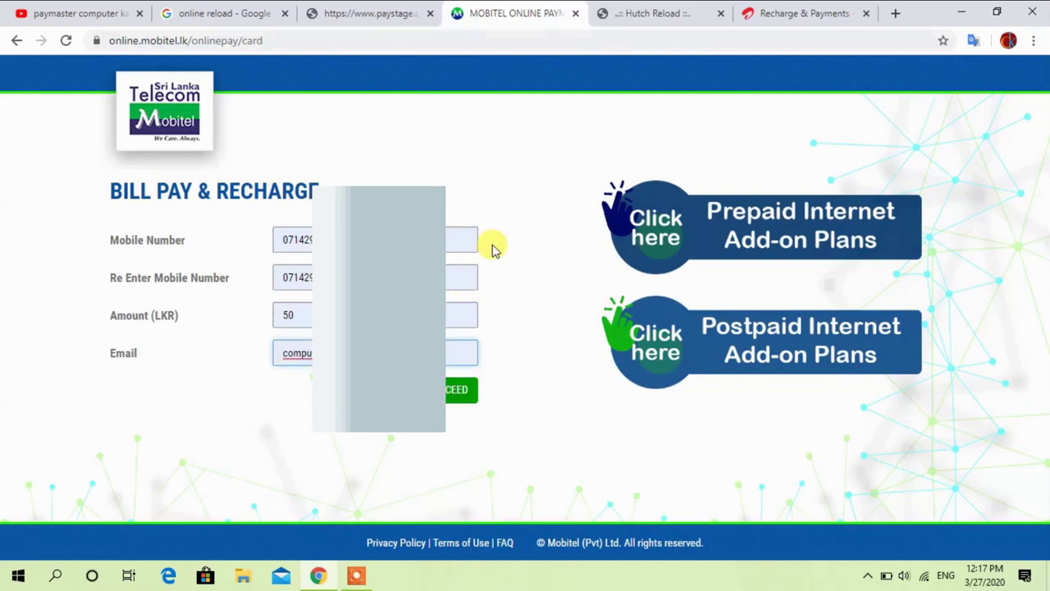
left_click(454, 394)
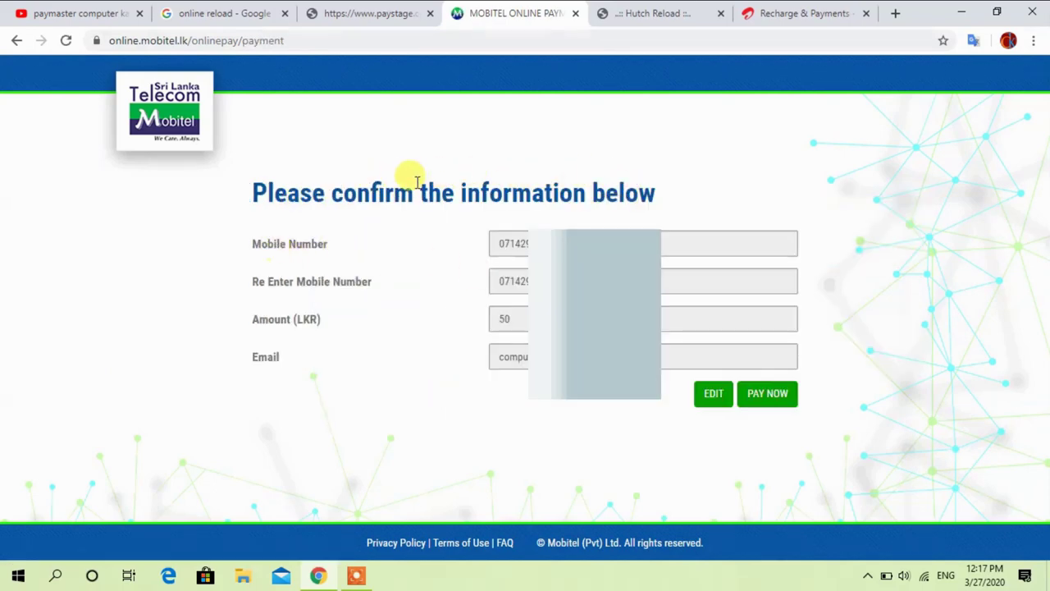
Approve the recharge with PAY NOW, pick VISA as card type, and confirm the Rs. 50.00 payment
left_click(773, 402)
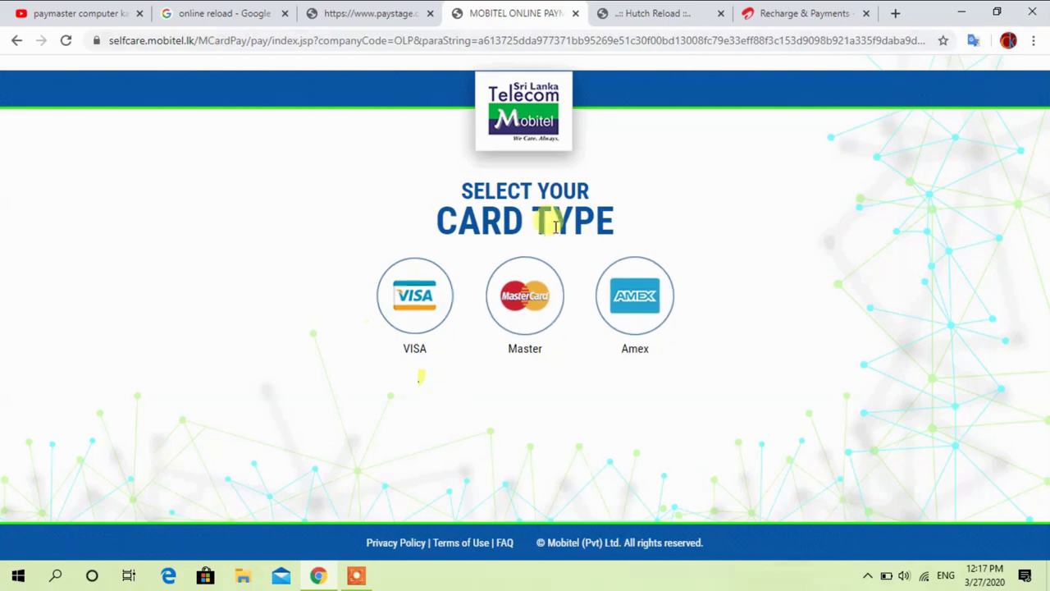
left_click(412, 310)
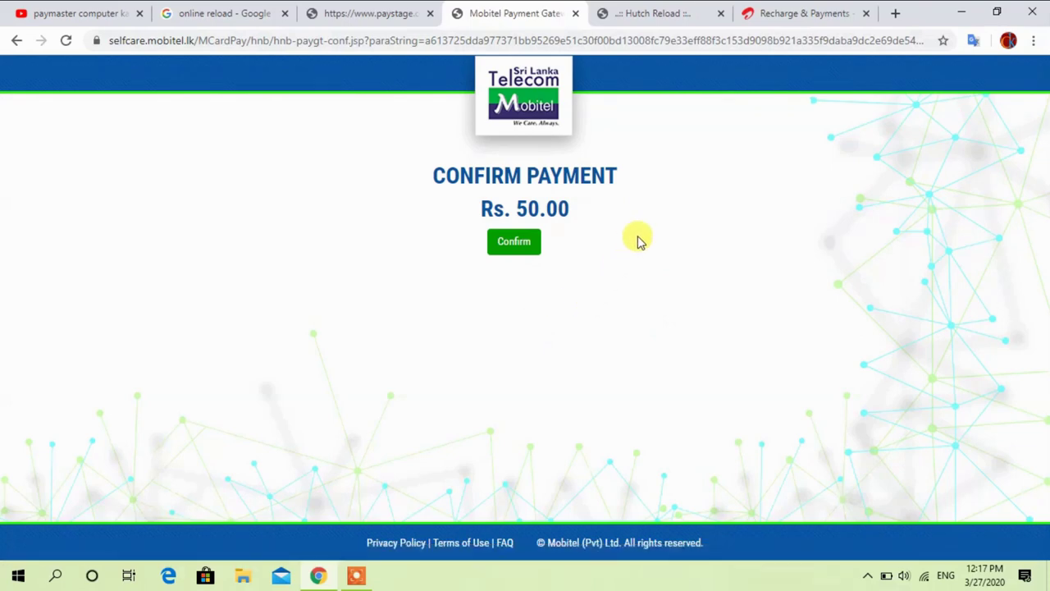
left_click(514, 245)
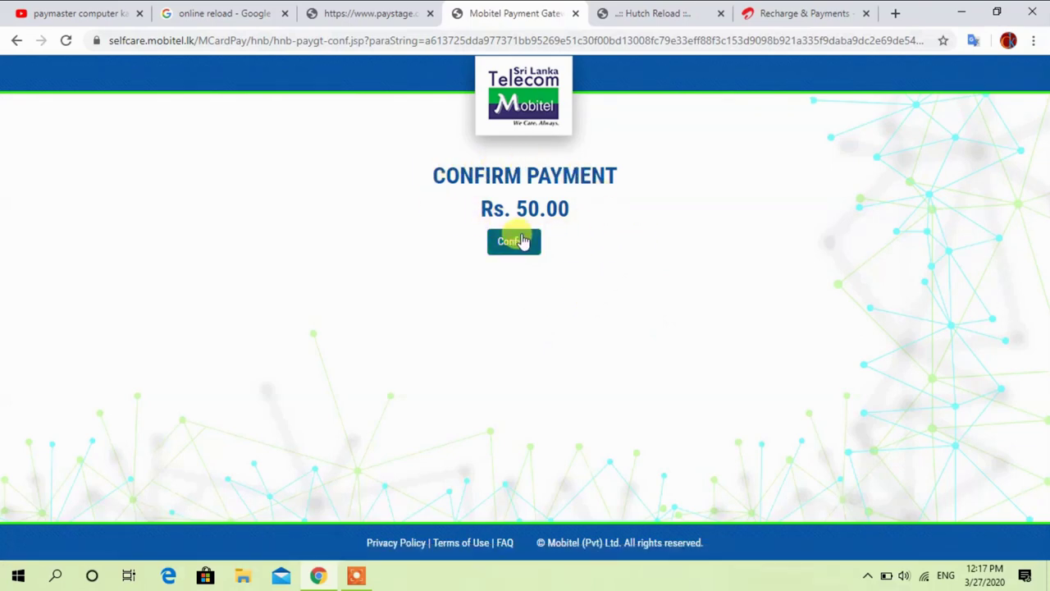